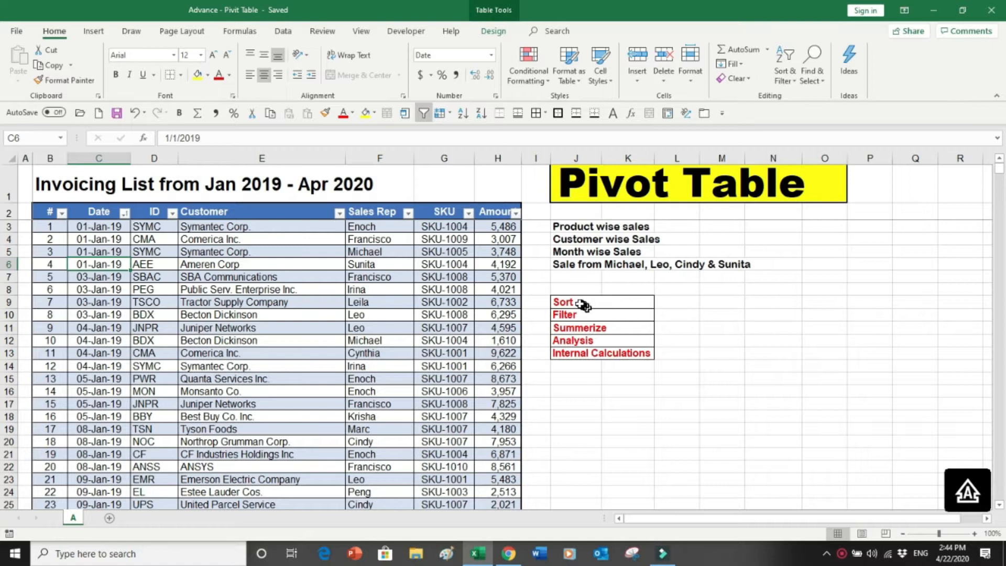
Review the list of pivot table uses beside the invoice table, from Sort to Internal Calculations.
click(570, 302)
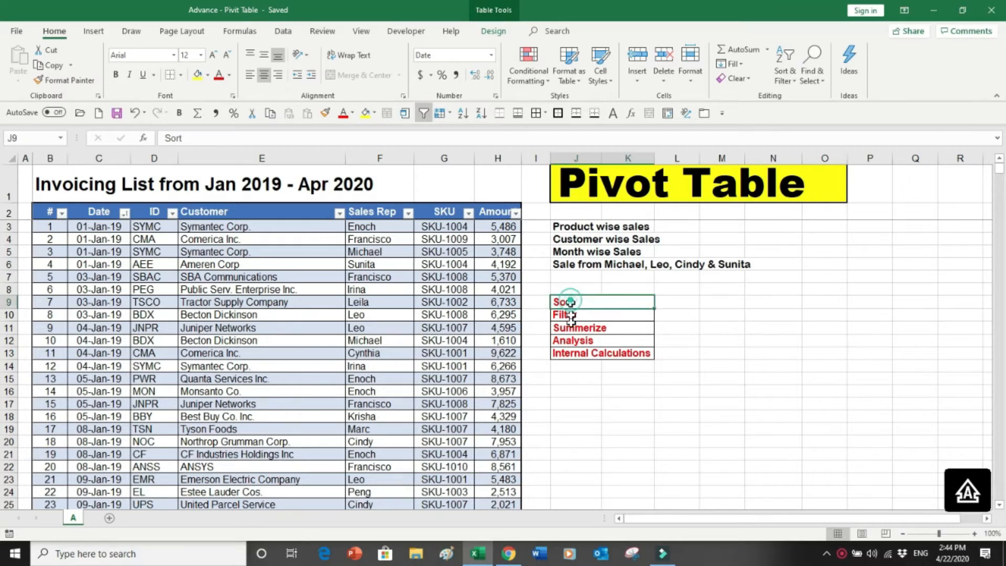
drag(570, 302, 571, 367)
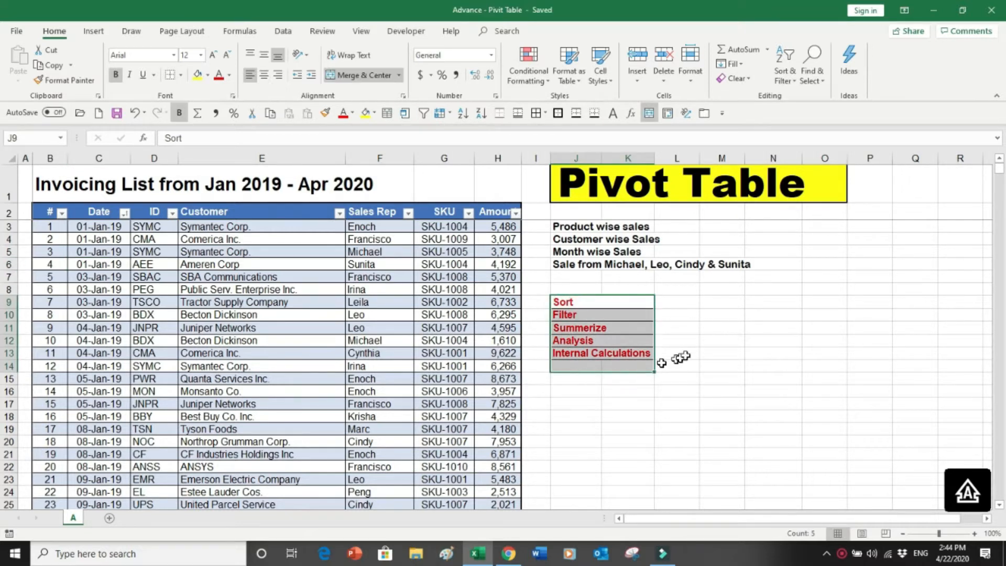
click(681, 340)
drag(693, 299, 598, 308)
drag(683, 327, 607, 341)
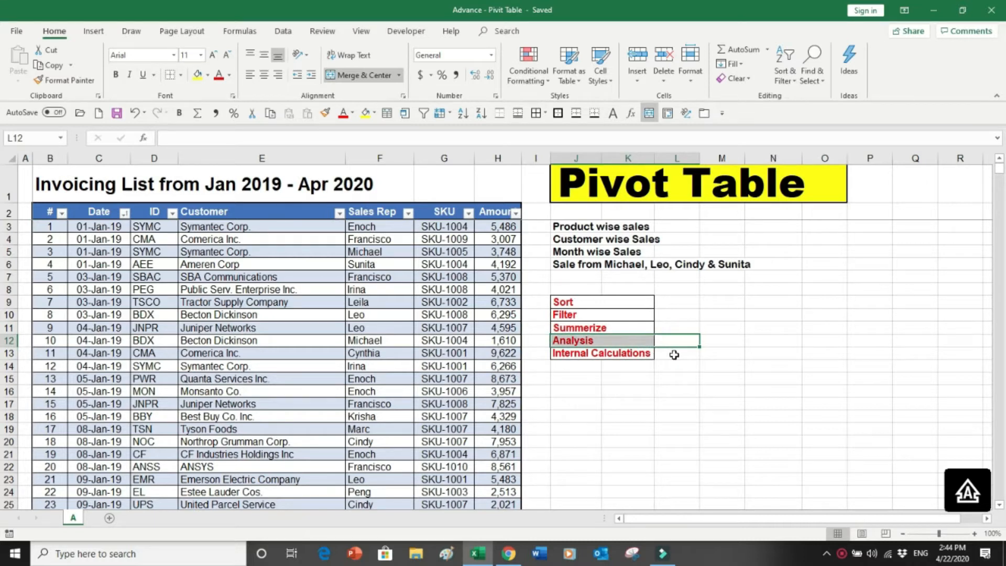
drag(670, 353, 569, 355)
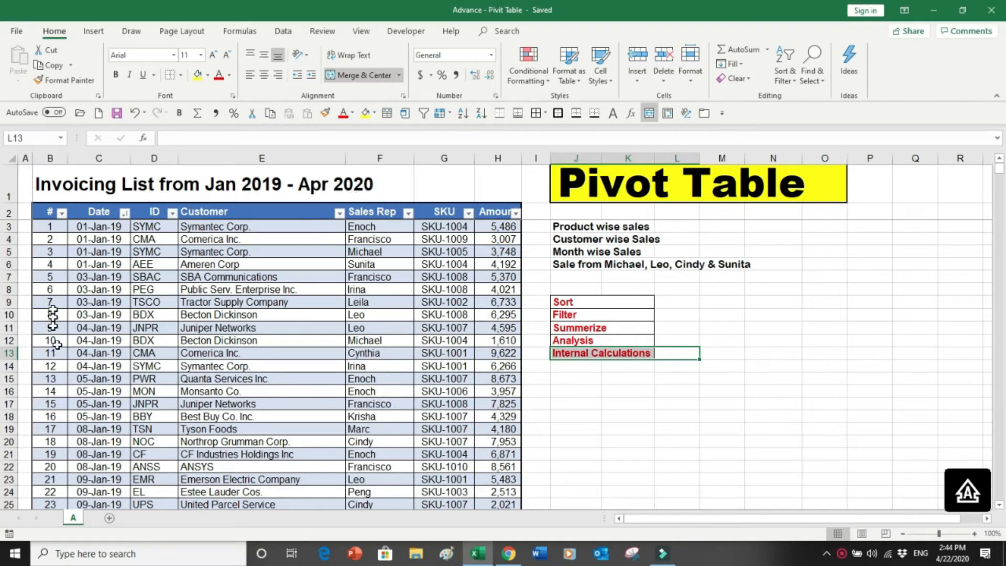
Check how far the invoice table extends by going to its last row and returning to its header.
drag(49, 253, 47, 358)
click(58, 345)
key(Down)
key(Down)
key(ctrl+Down)
scroll(58, 344, down, 1)
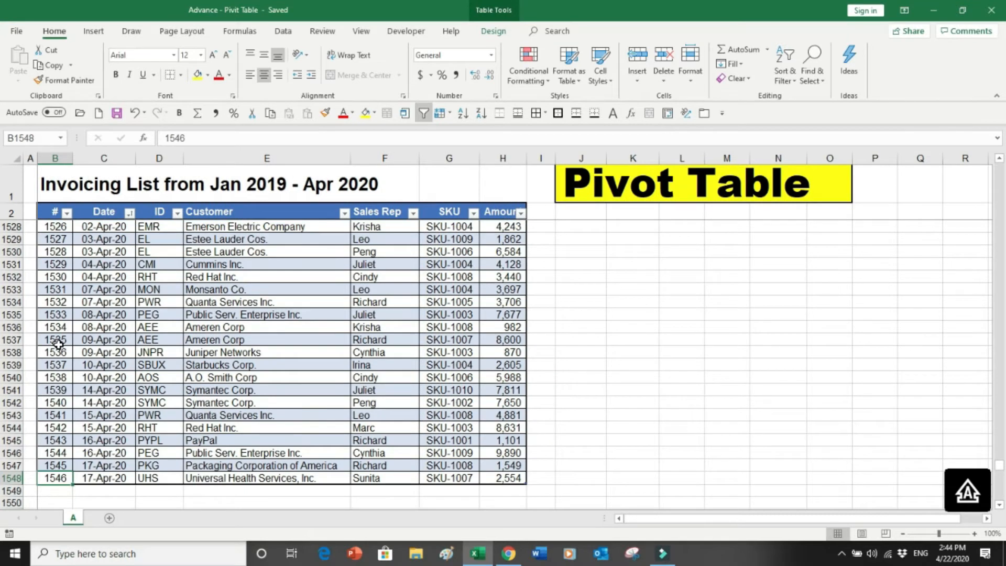
key(ctrl+Up)
Examine the invoice table's Date, ID, Customer, Sales Rep, SKU and Amount columns.
key(Right)
key(Down)
key(Down)
drag(84, 264, 84, 404)
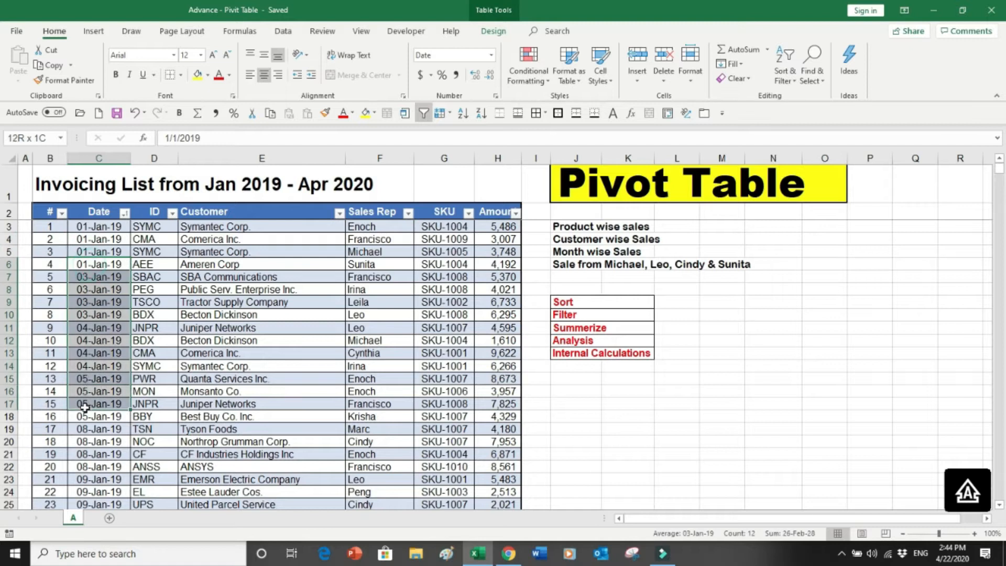
drag(157, 251, 152, 391)
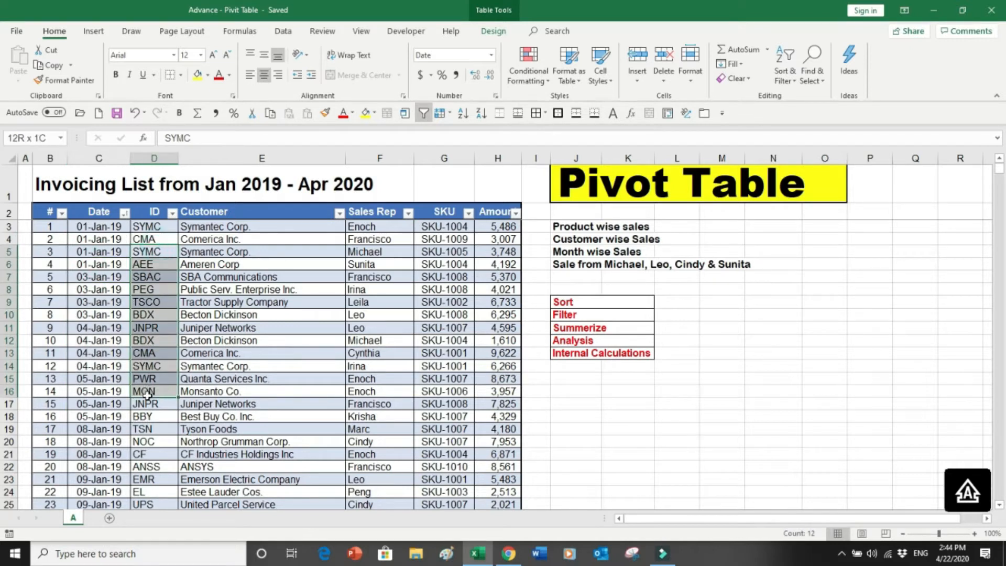
drag(222, 277, 231, 375)
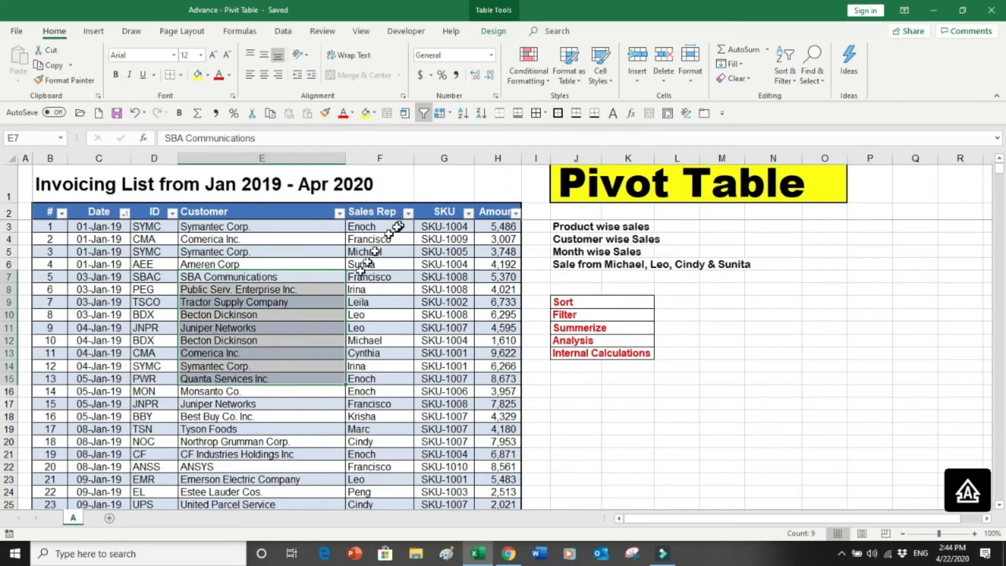
drag(377, 244, 370, 400)
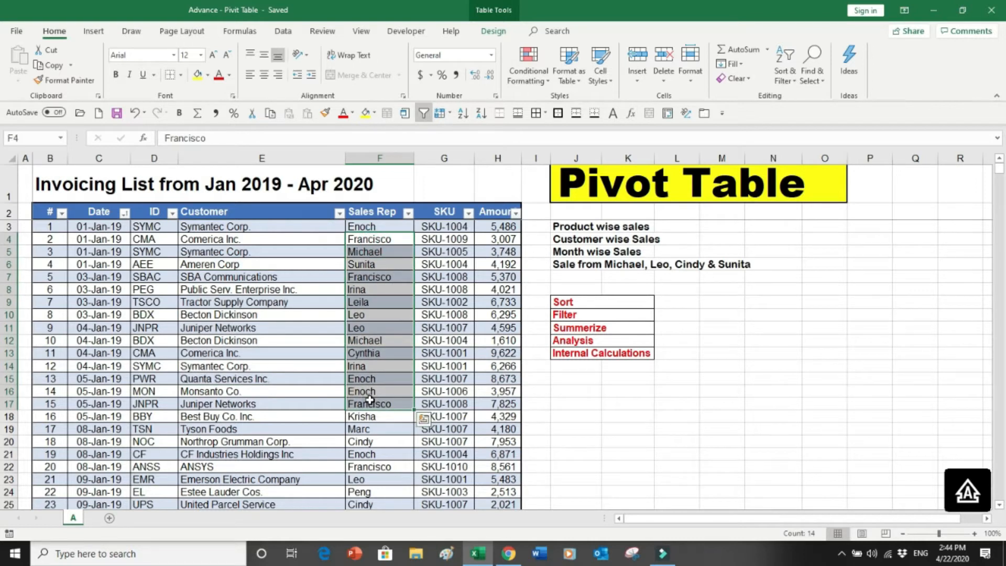
drag(444, 240, 431, 348)
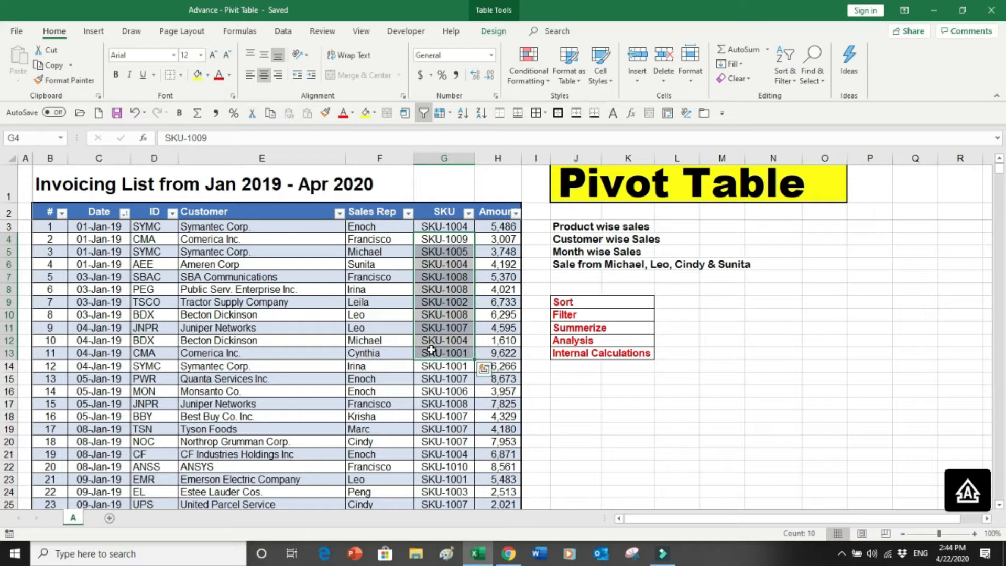
drag(494, 242, 492, 365)
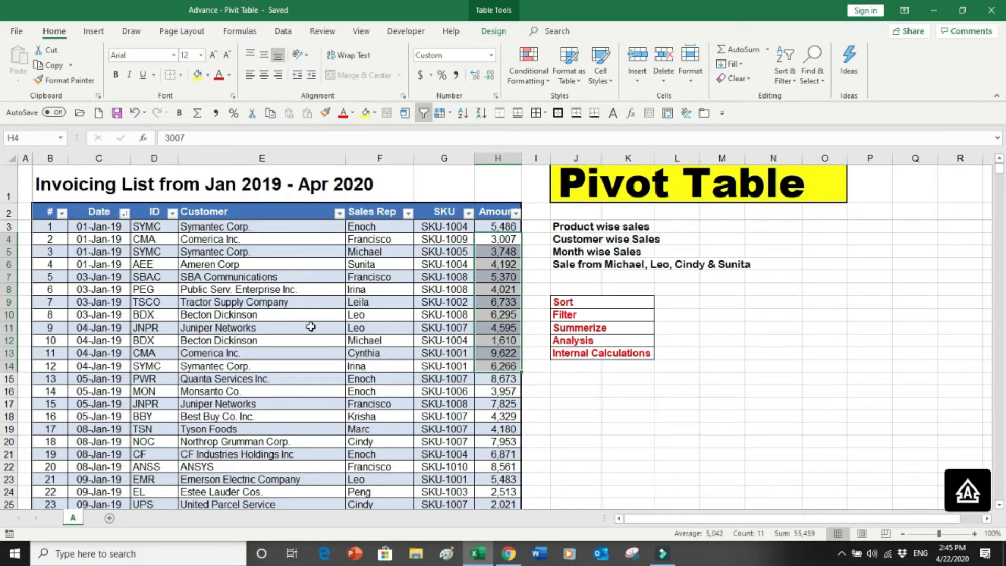
click(310, 326)
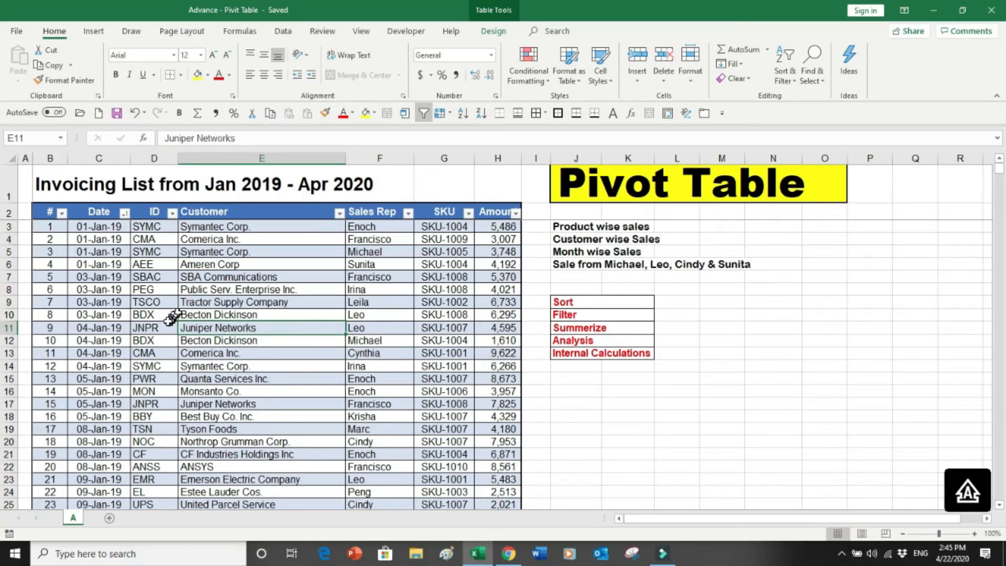
Insert a PivotTable based on the invoice table Table2, placed on a new worksheet.
click(160, 327)
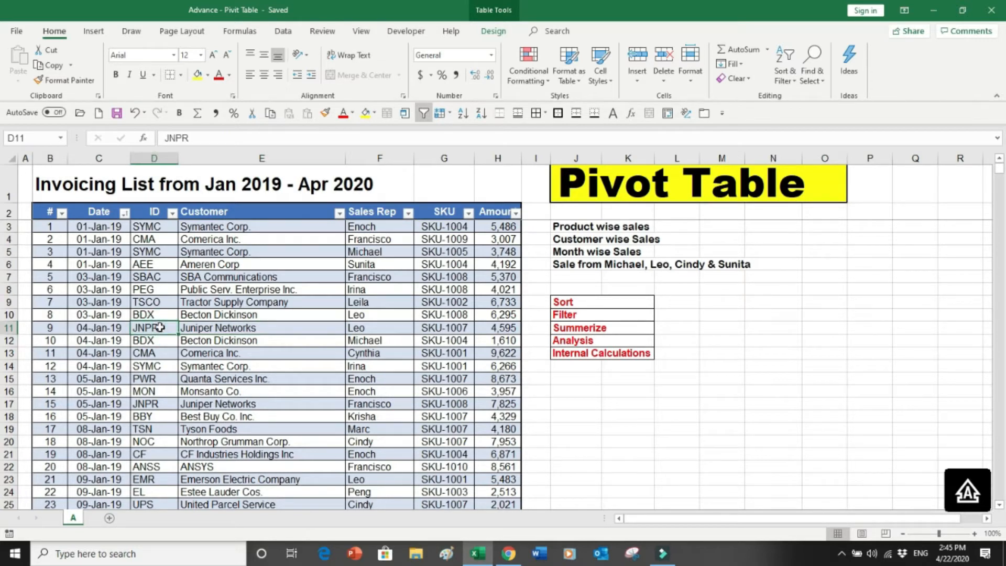
click(90, 32)
click(26, 59)
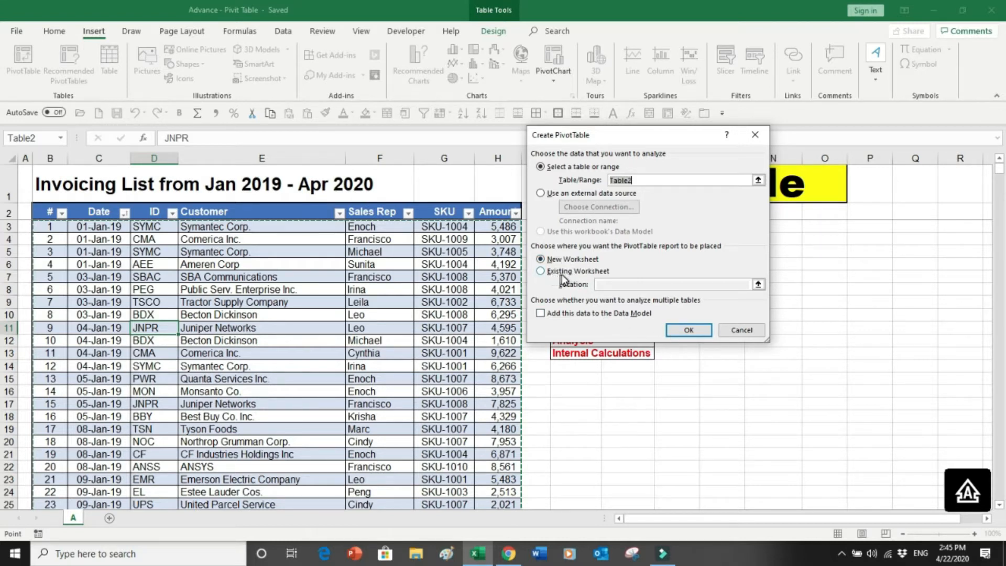
click(680, 330)
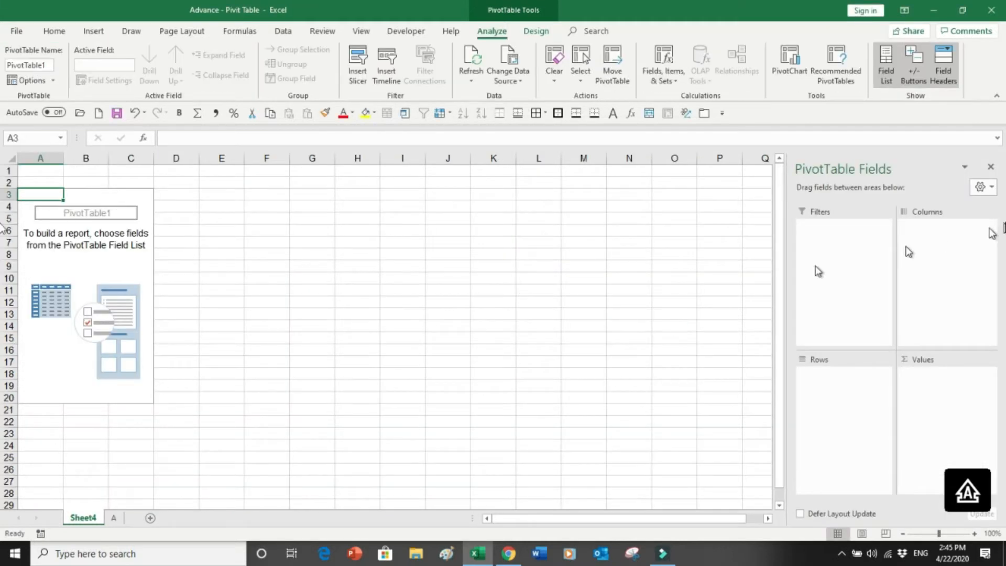
Show the fields and areas sections stacked, and add Date, ID, Sales Rep and SKU to the pivot table's rows.
click(984, 187)
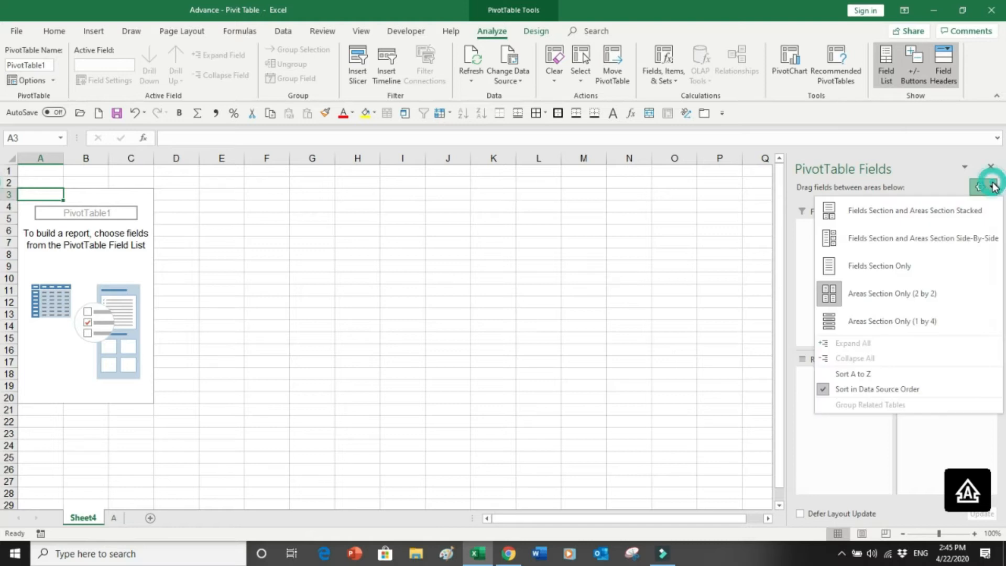
click(929, 219)
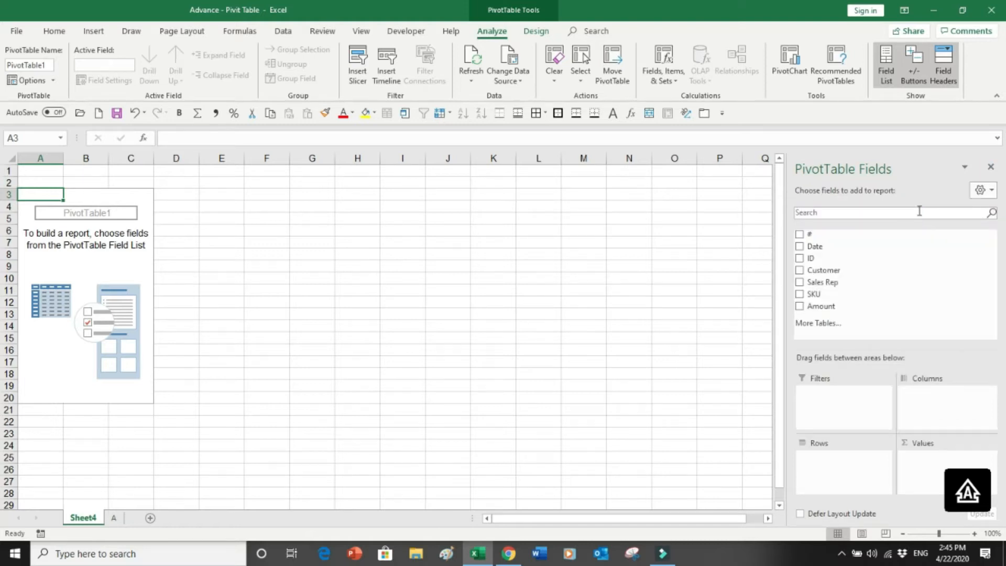
click(799, 246)
click(799, 259)
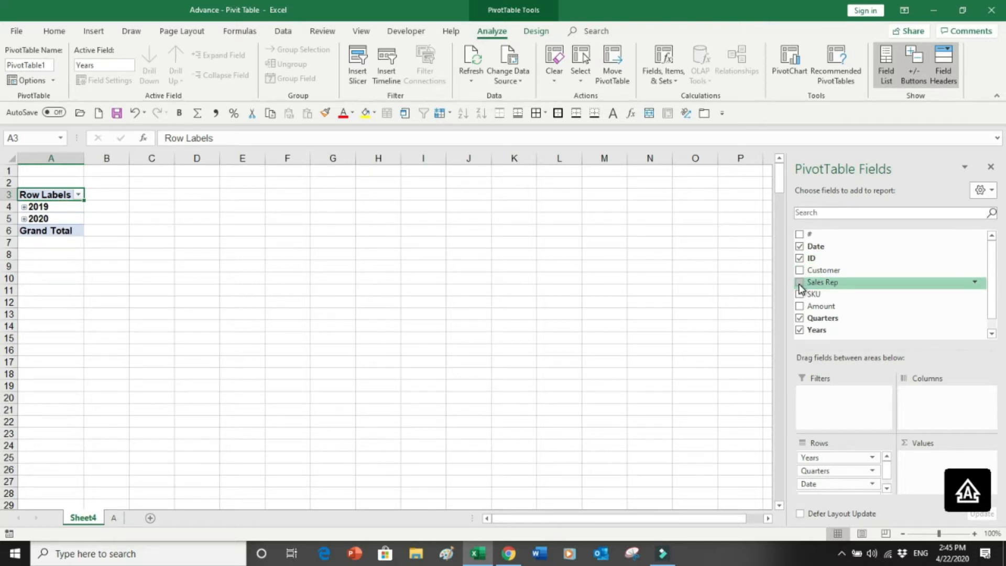
click(799, 284)
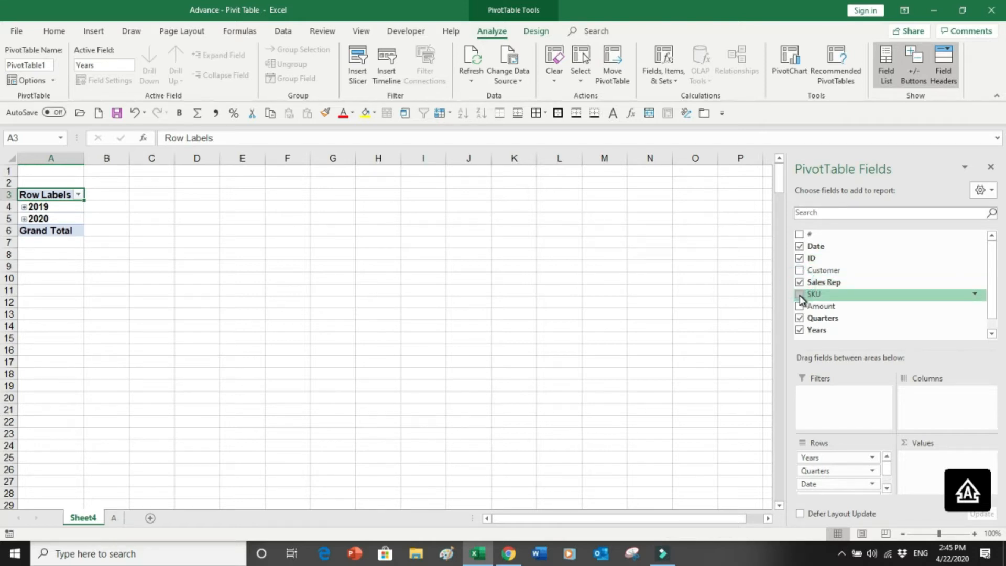
click(799, 294)
Expand the 2019 and 2020 row groups and check the remaining fields in the Rows area.
click(24, 207)
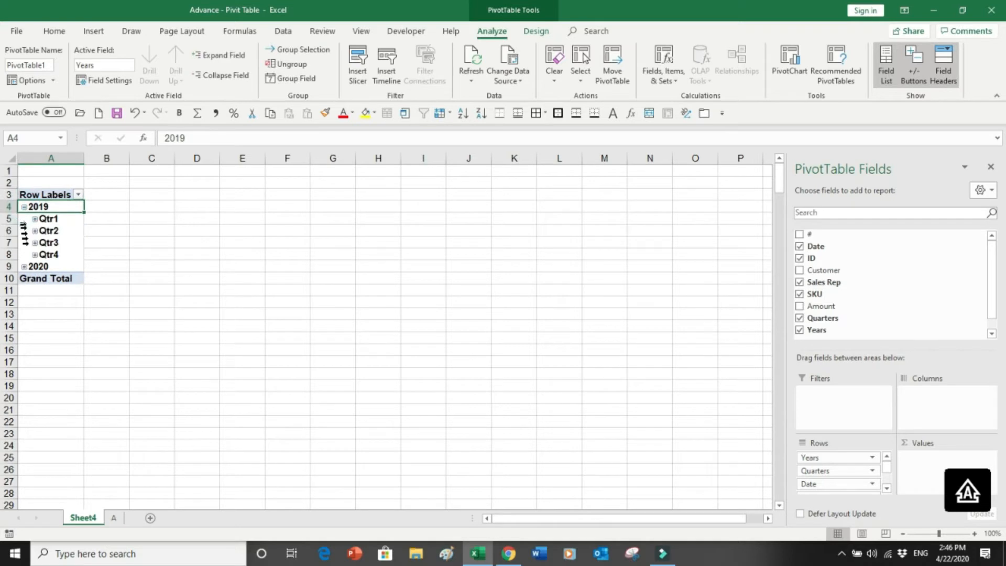
click(24, 267)
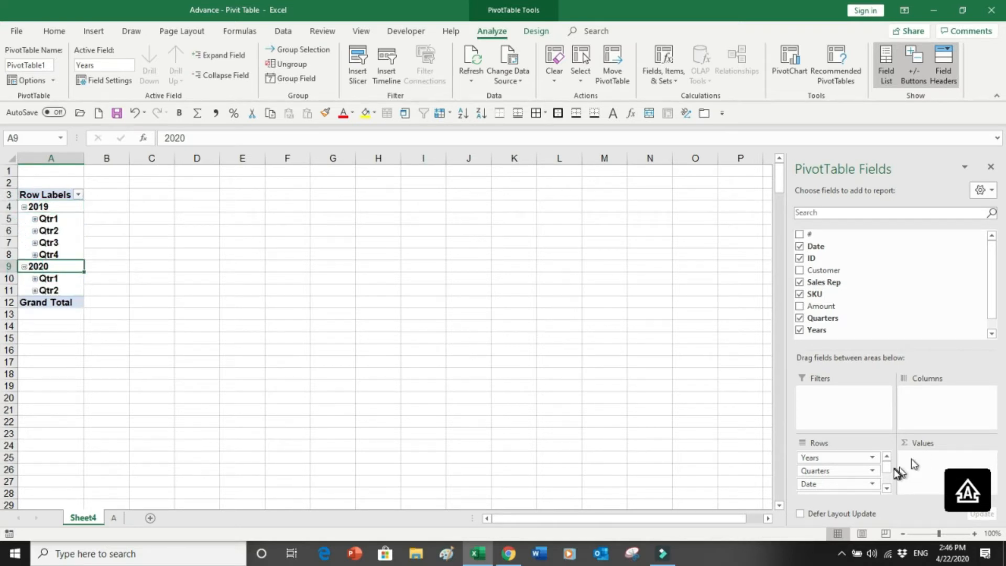
click(886, 488)
click(886, 489)
click(886, 489)
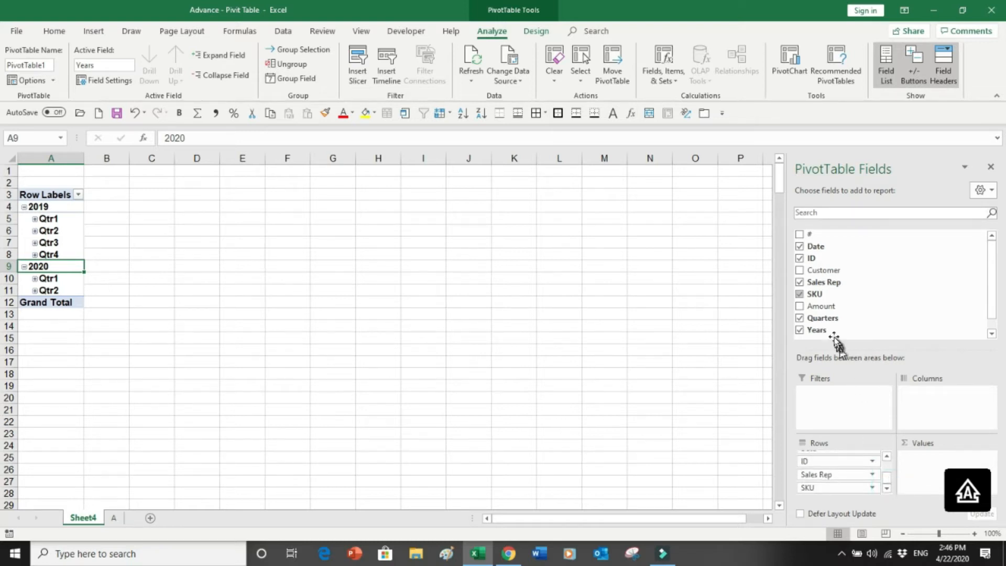
Remove the Quarters and Years fields from the pivot table and add Amount to the values.
click(799, 319)
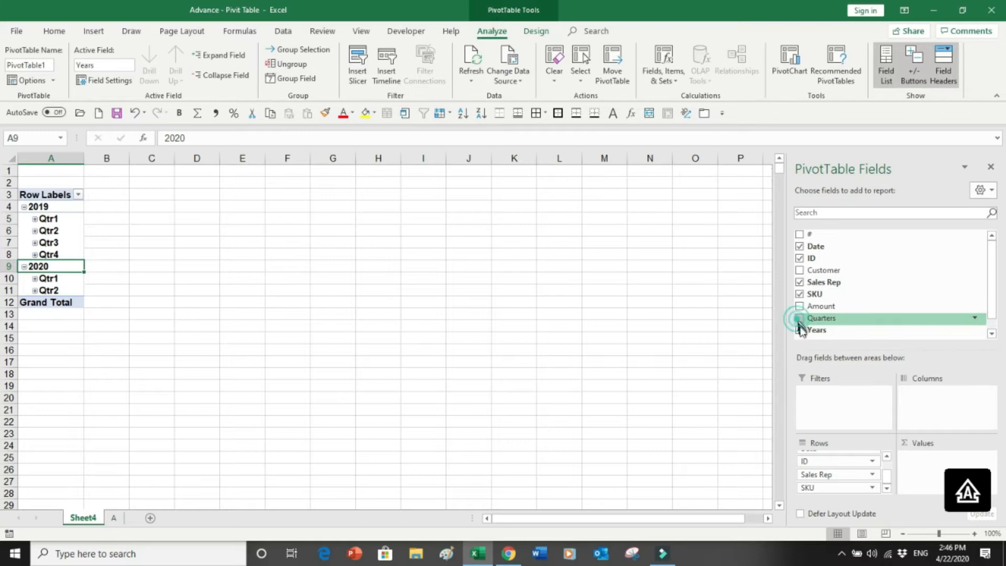
click(799, 330)
click(799, 307)
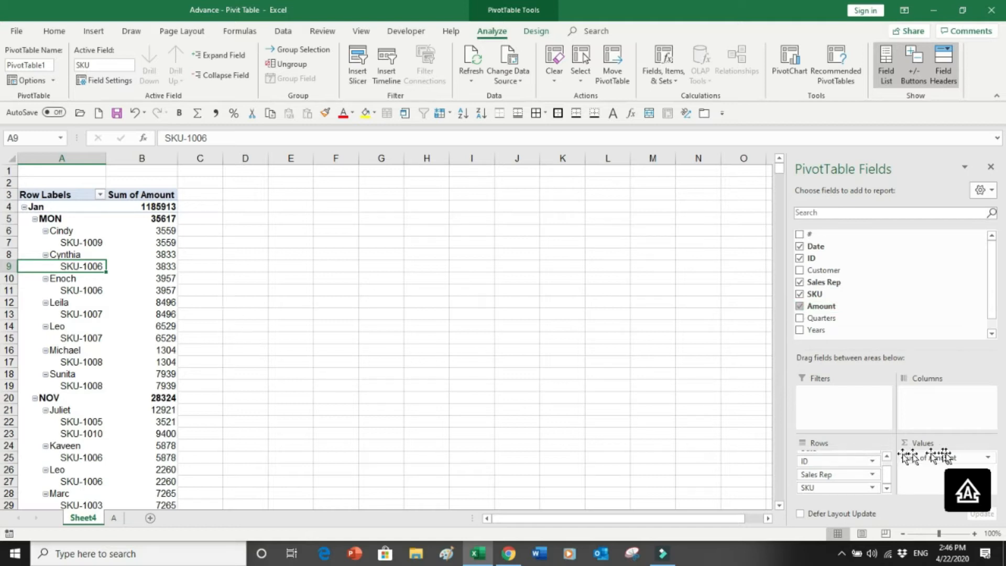
Format the Sum of Amount value field as Accounting with 0 decimal places and no currency symbol.
click(985, 458)
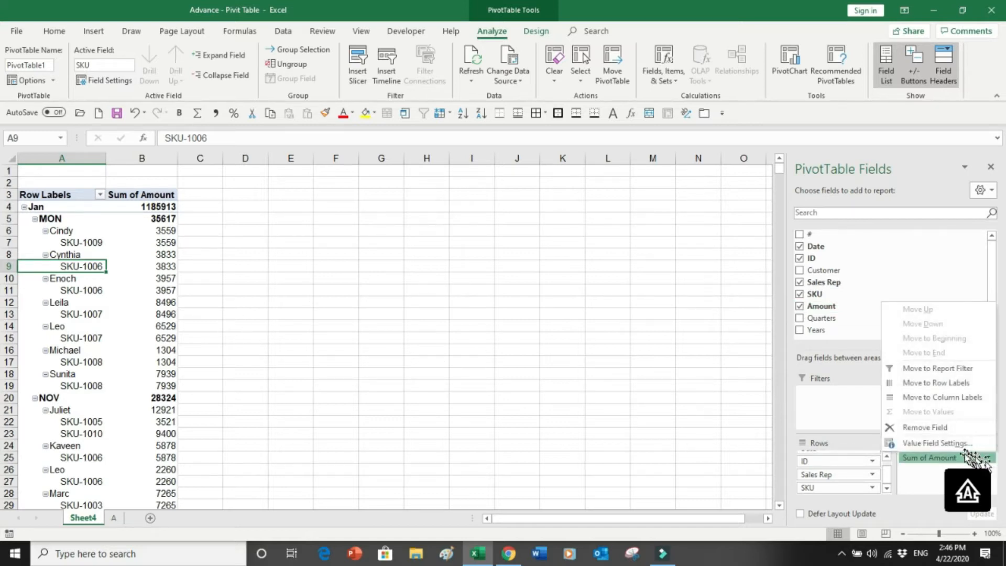
click(917, 444)
click(568, 322)
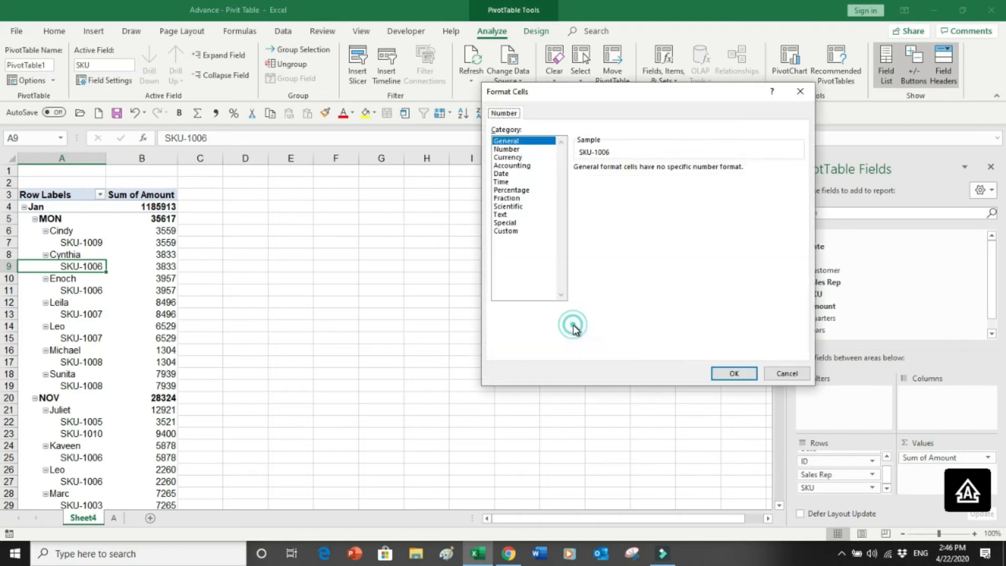
click(512, 165)
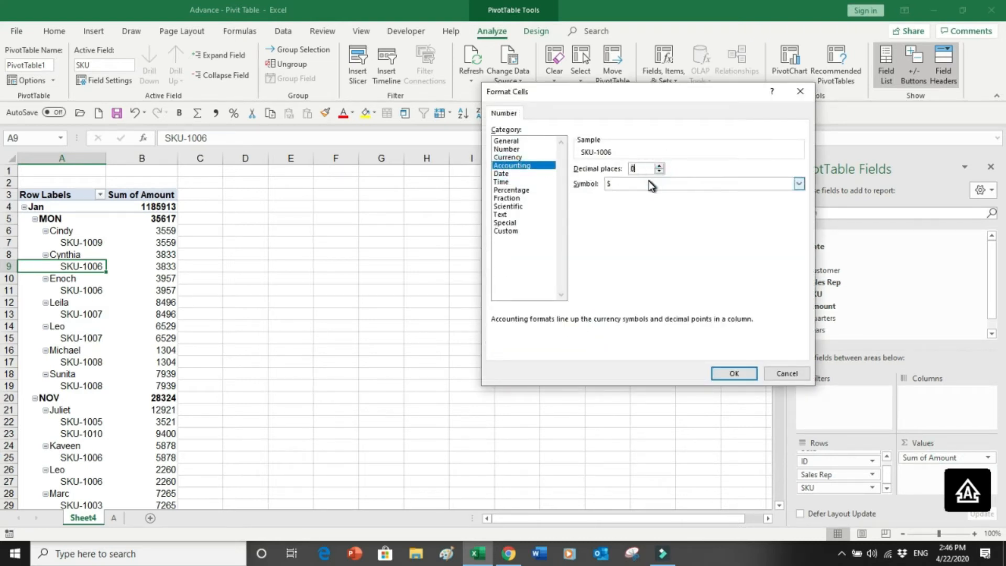
click(648, 183)
click(622, 195)
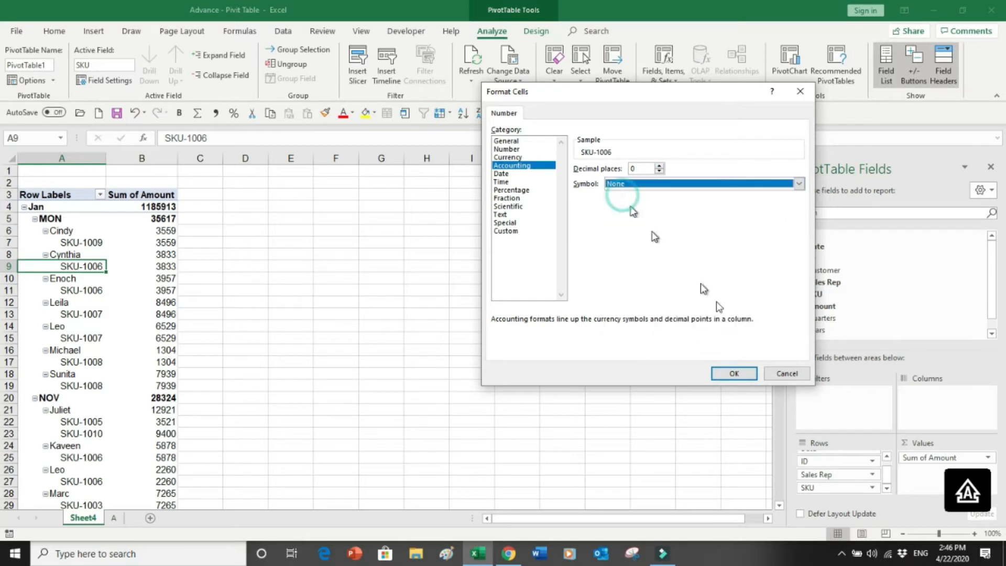
click(734, 373)
click(685, 323)
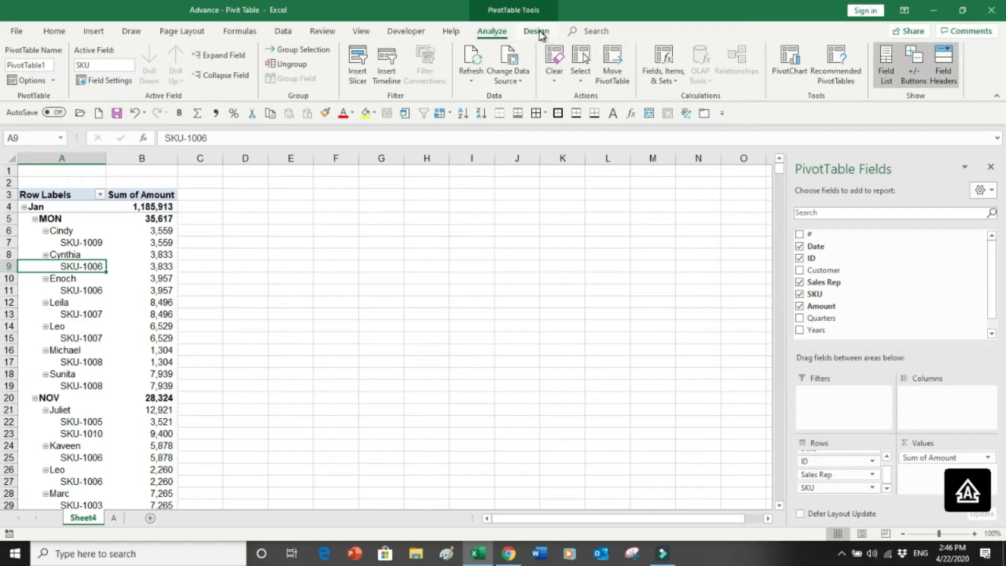
Enable the Classic PivotTable layout in the PivotTable display options.
click(36, 81)
click(49, 100)
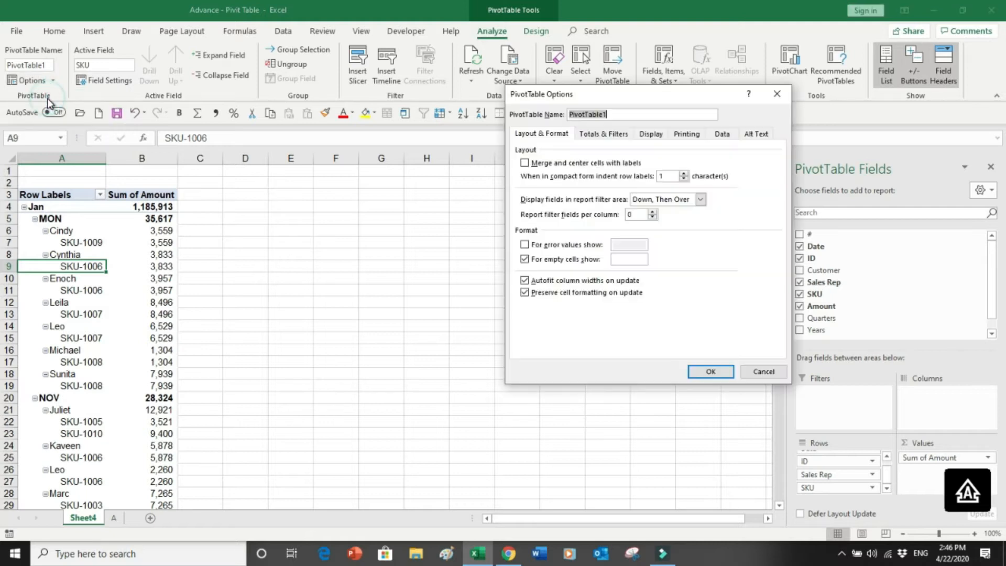
click(641, 137)
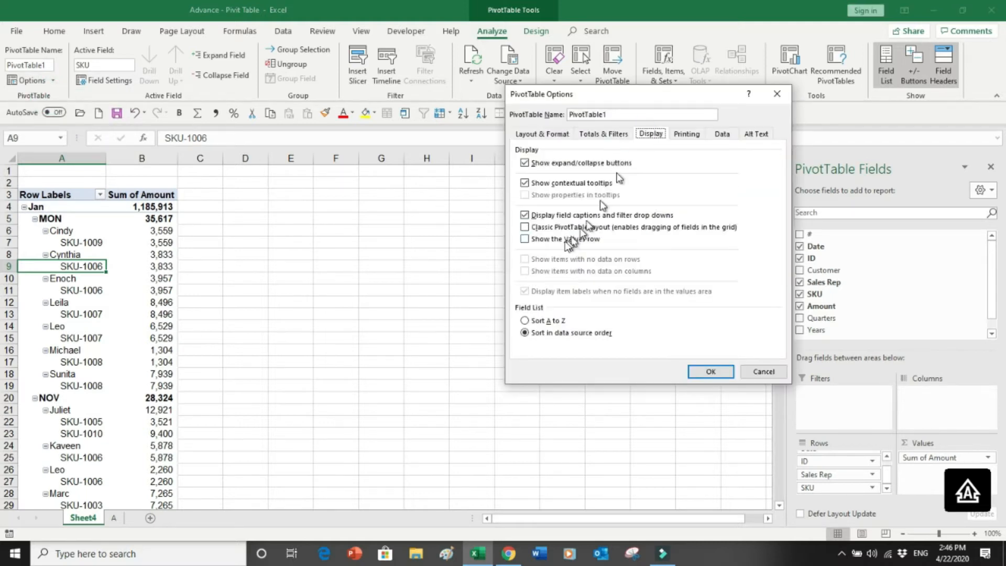
click(527, 229)
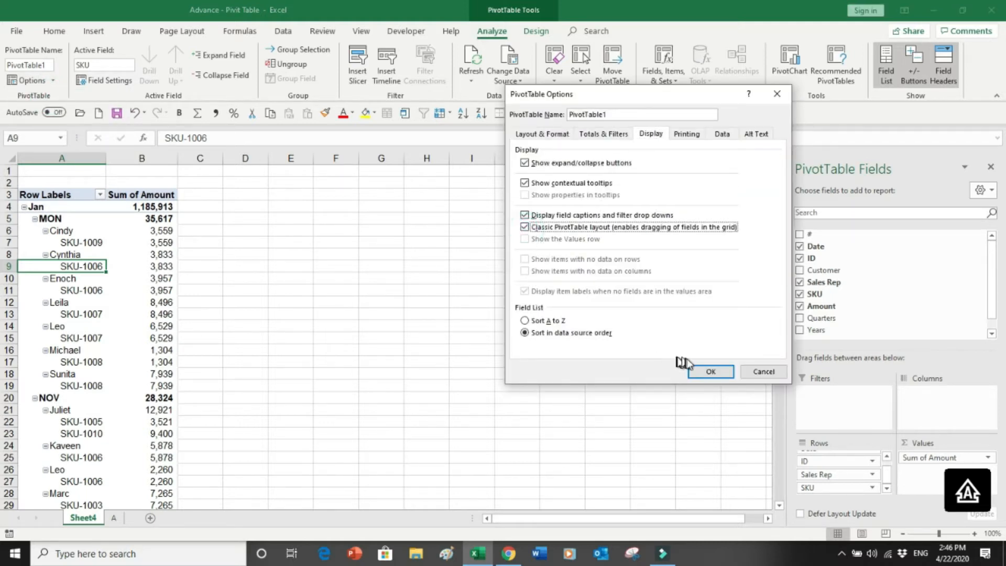
click(702, 373)
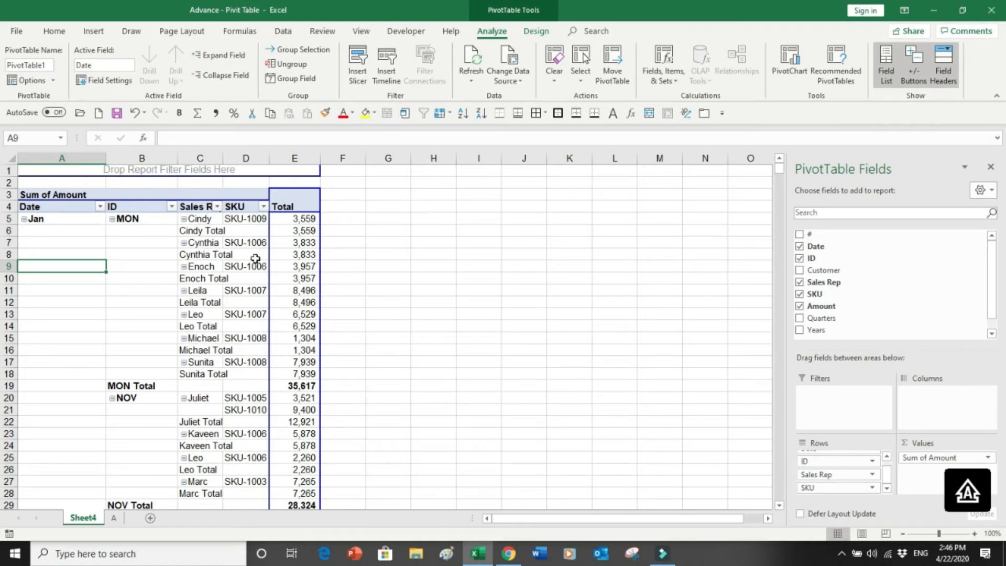
Turn off all subtotals in the pivot table.
click(535, 31)
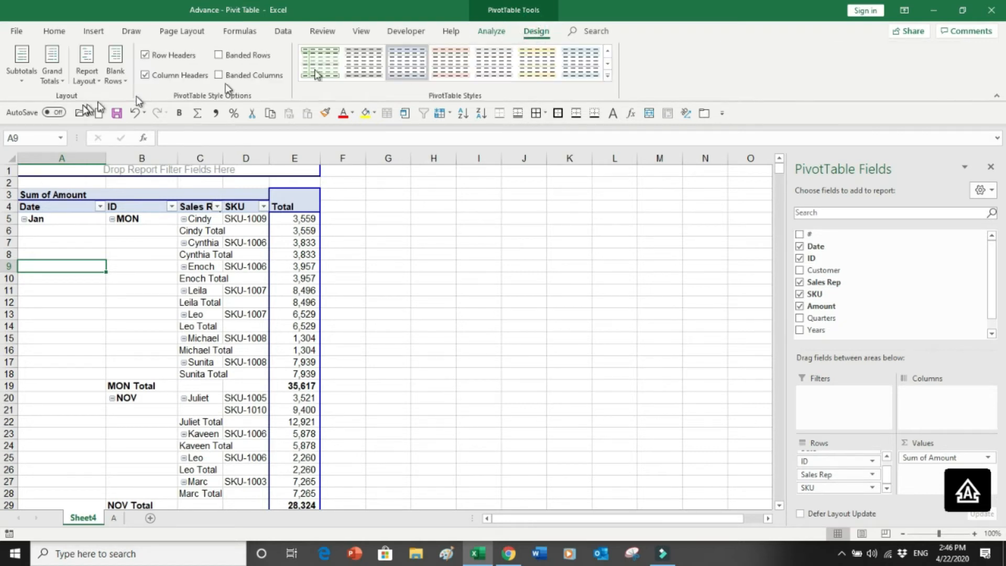
click(22, 65)
click(44, 102)
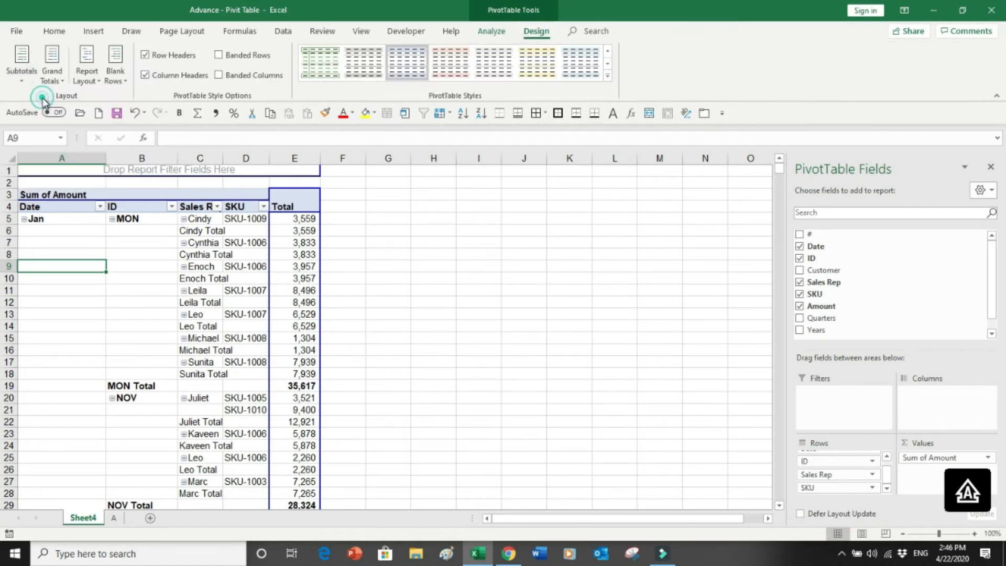
Turn off grand totals for rows and columns and hide the pivot table's +/- buttons.
click(51, 67)
click(71, 101)
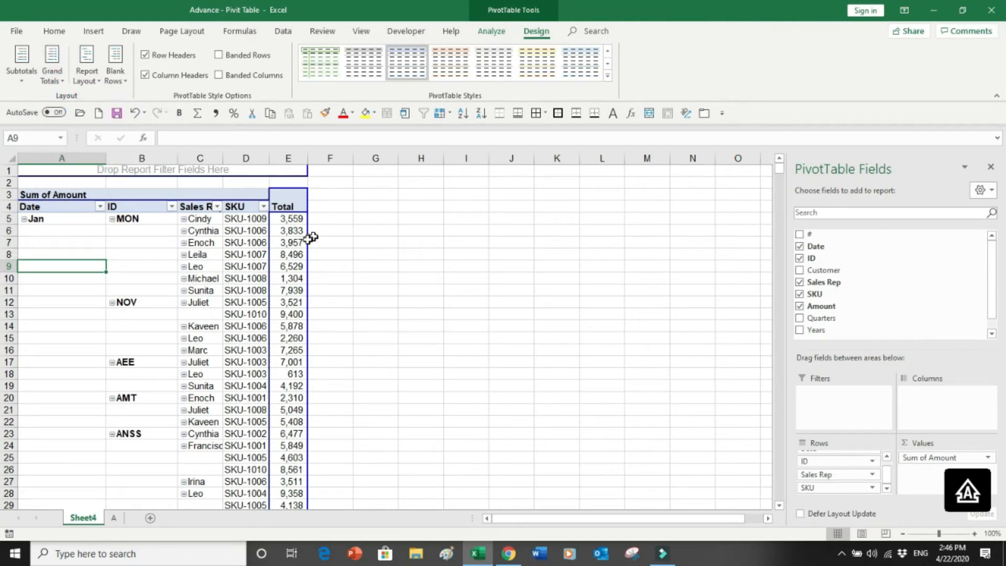
click(487, 33)
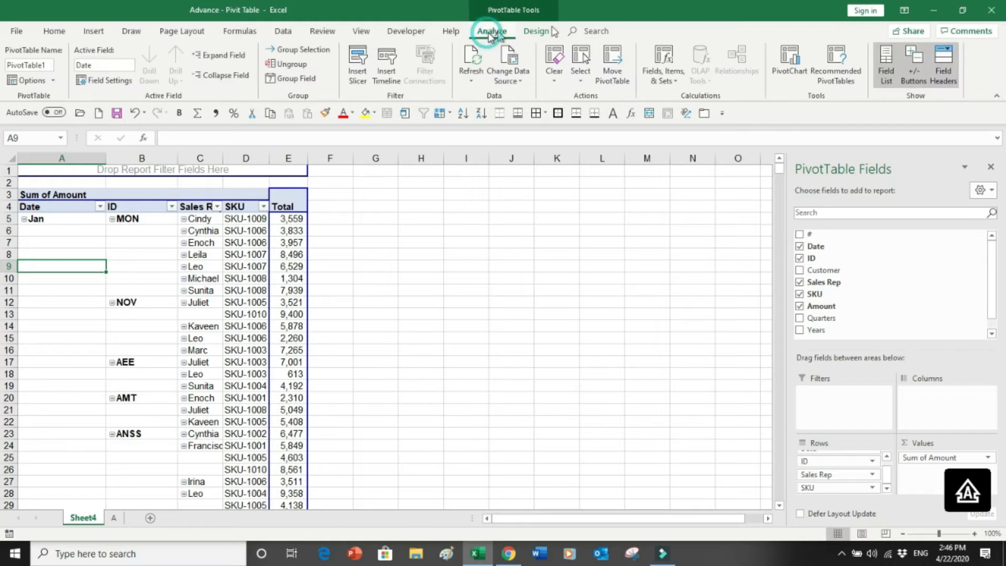
click(914, 57)
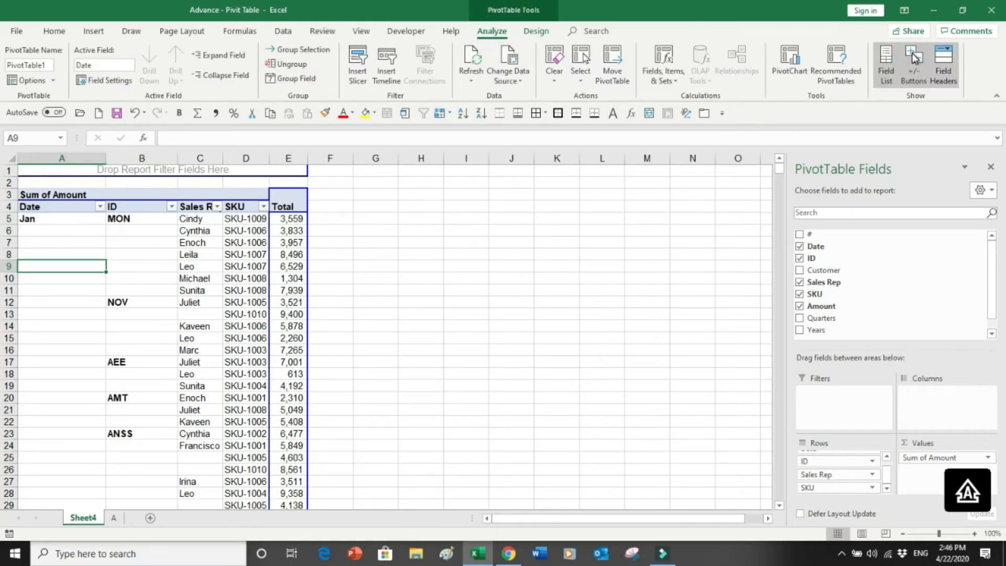
Ungroup the Date field into individual dates and widen the SKU and Sales Rep columns.
click(61, 221)
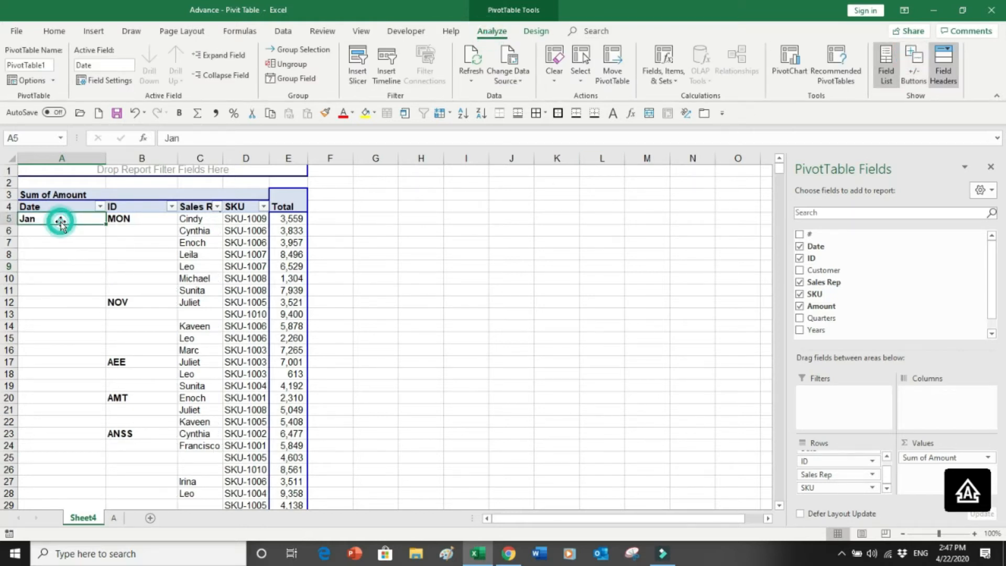
click(295, 64)
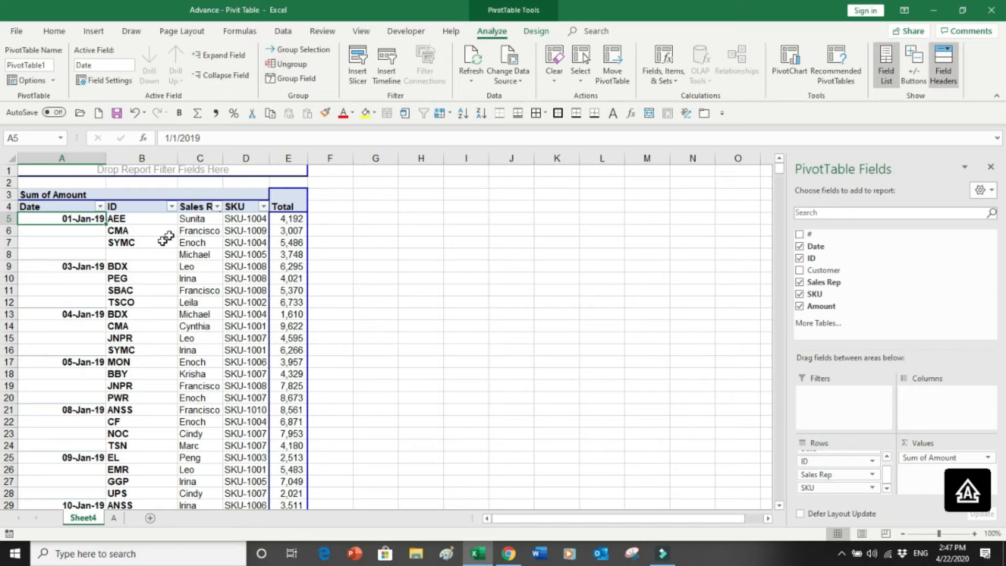
drag(269, 158, 284, 157)
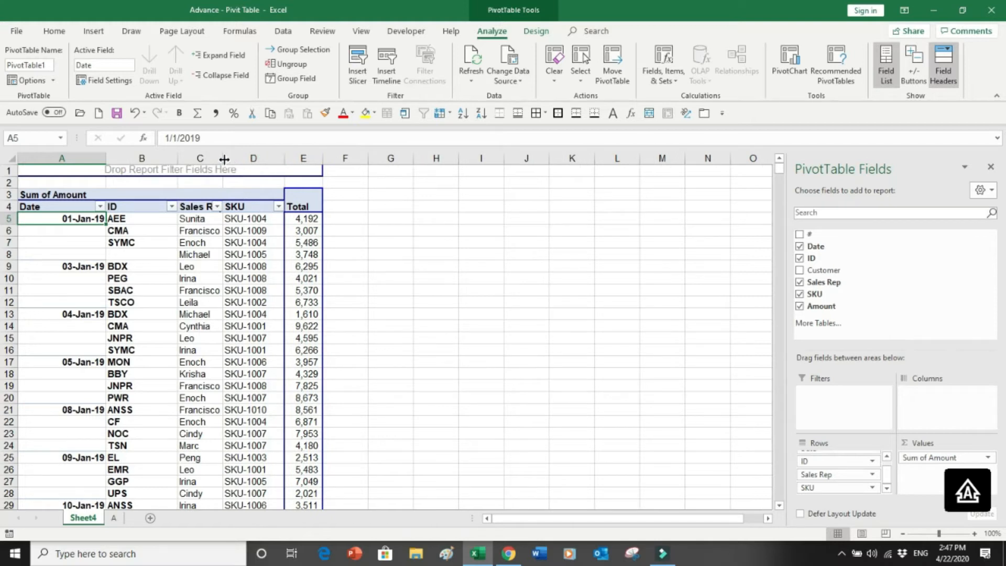
drag(223, 158, 231, 158)
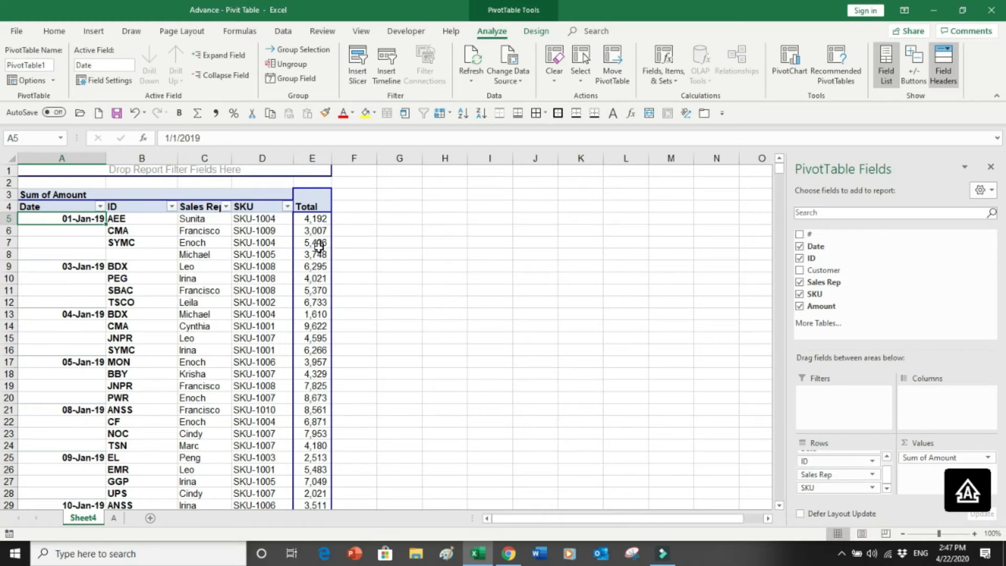
Center the contents of column A and narrow the column to fit the dates.
click(55, 157)
click(264, 75)
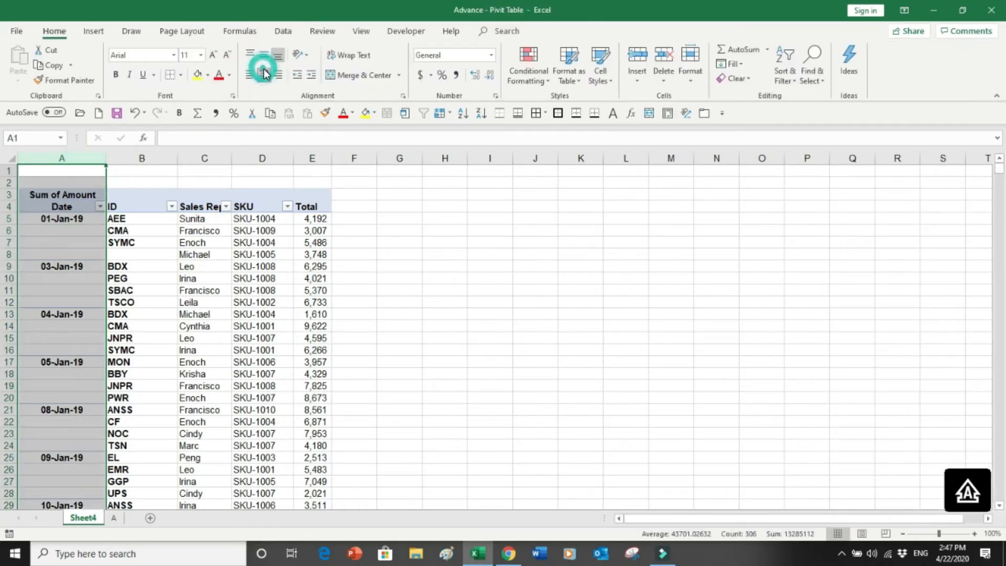
drag(106, 158, 92, 163)
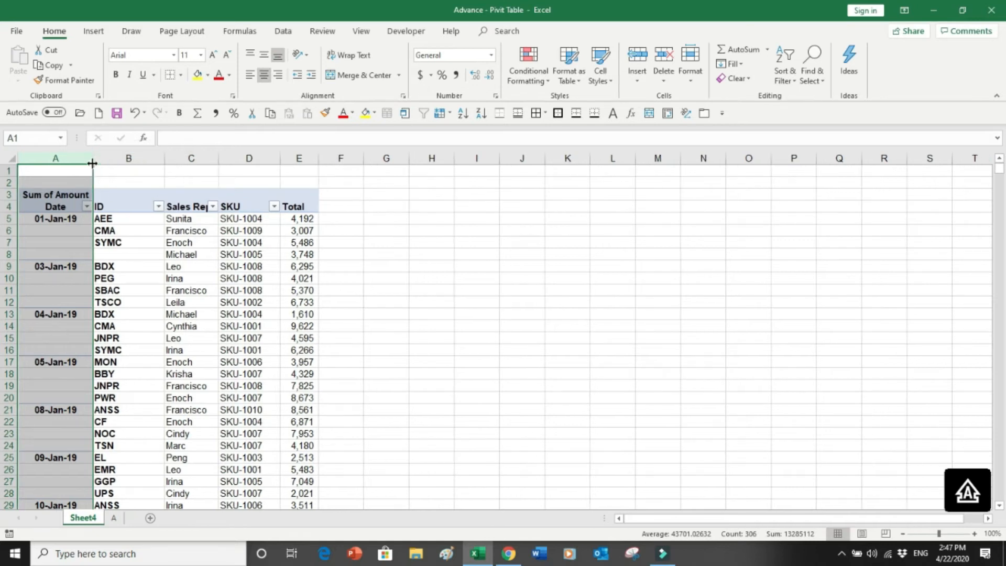
Review the ungrouped dates, IDs, sales reps and amounts down to the pivot table's last row and back to its start.
click(71, 223)
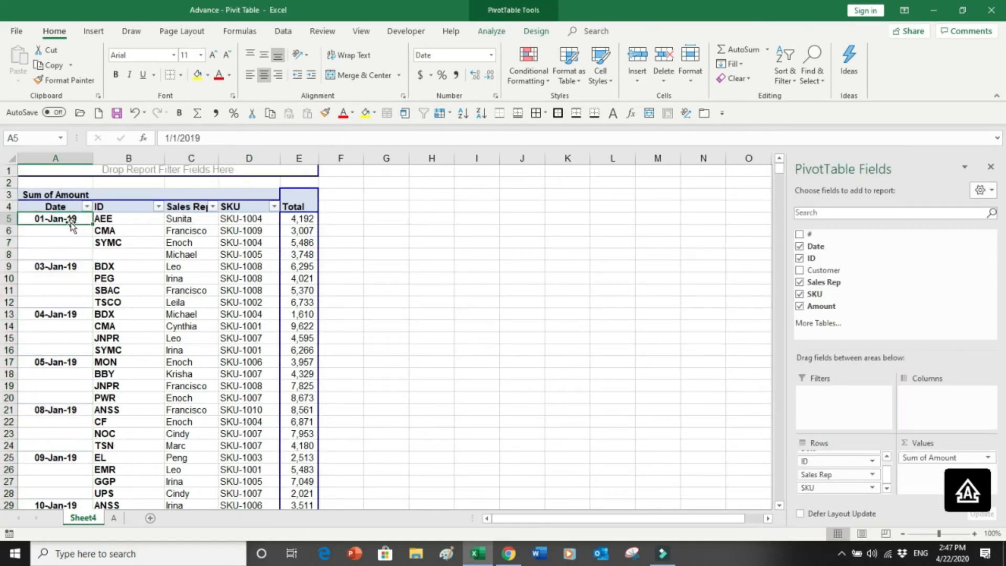
key(Right)
key(Down)
key(Down)
key(Down)
key(Down)
key(Down)
key(Left)
key(Right)
key(Right)
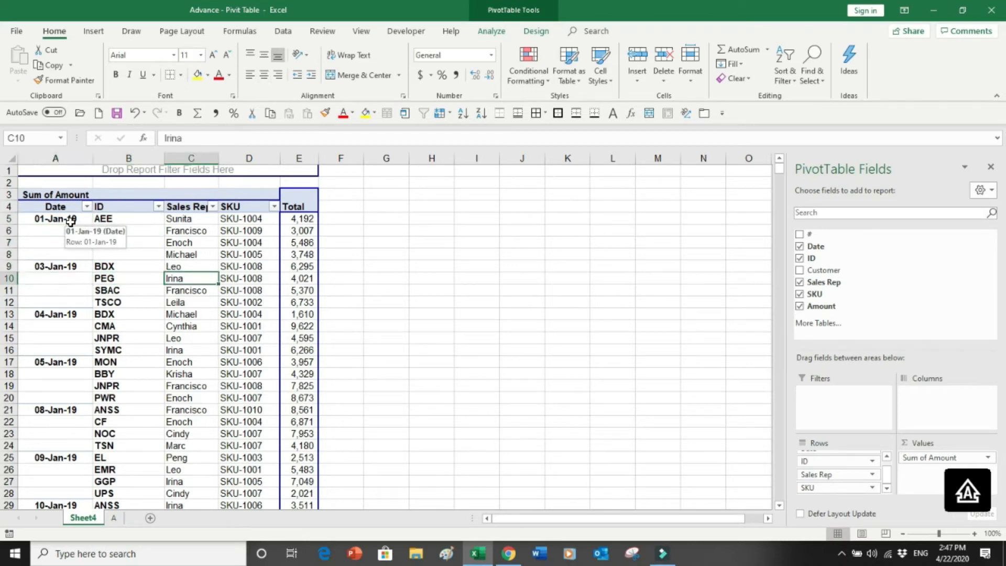
key(ctrl+Down)
key(Down)
key(Down)
key(Down)
key(Right)
key(Right)
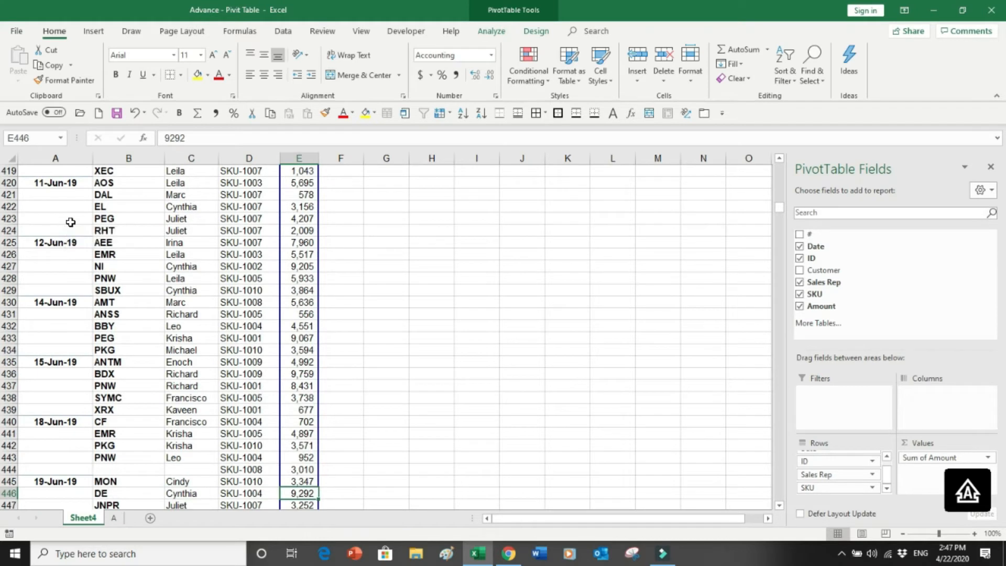
key(ctrl+Down)
key(Down)
key(Down)
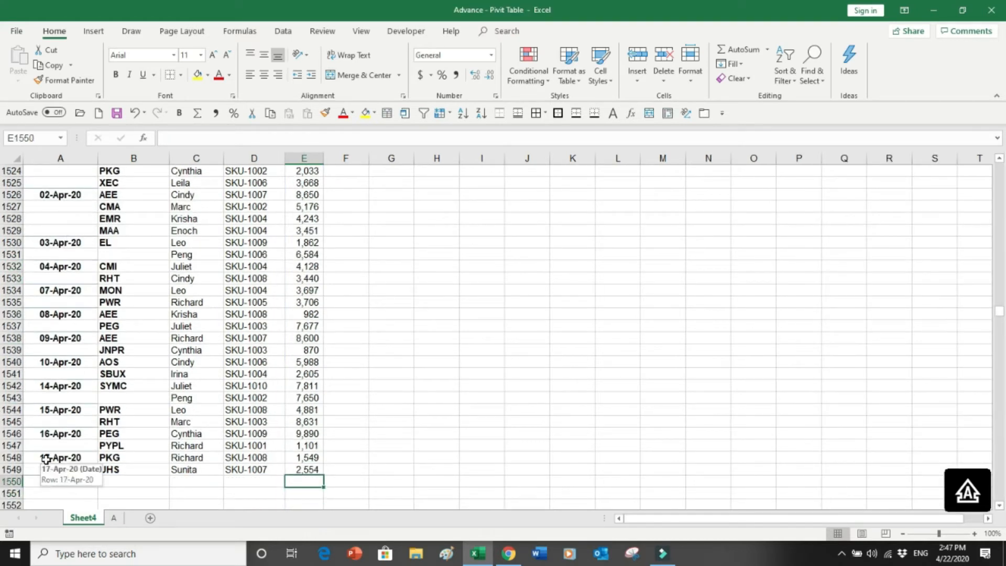
key(Up)
key(Up)
key(Up)
key(ctrl+Up)
key(Up)
key(Up)
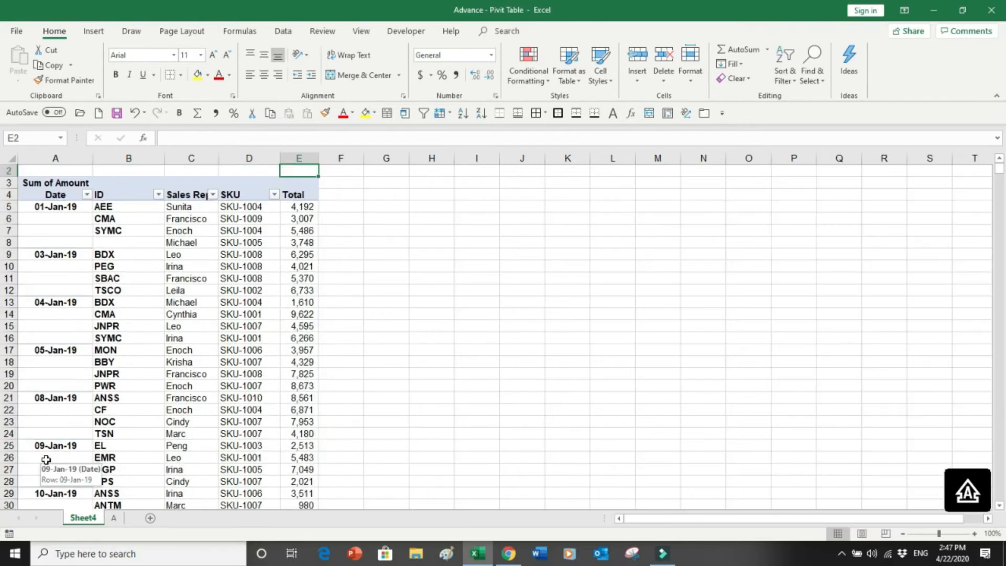
Show the field list as Areas Section Only (2 by 2) and place ID above Date in the rows.
click(112, 207)
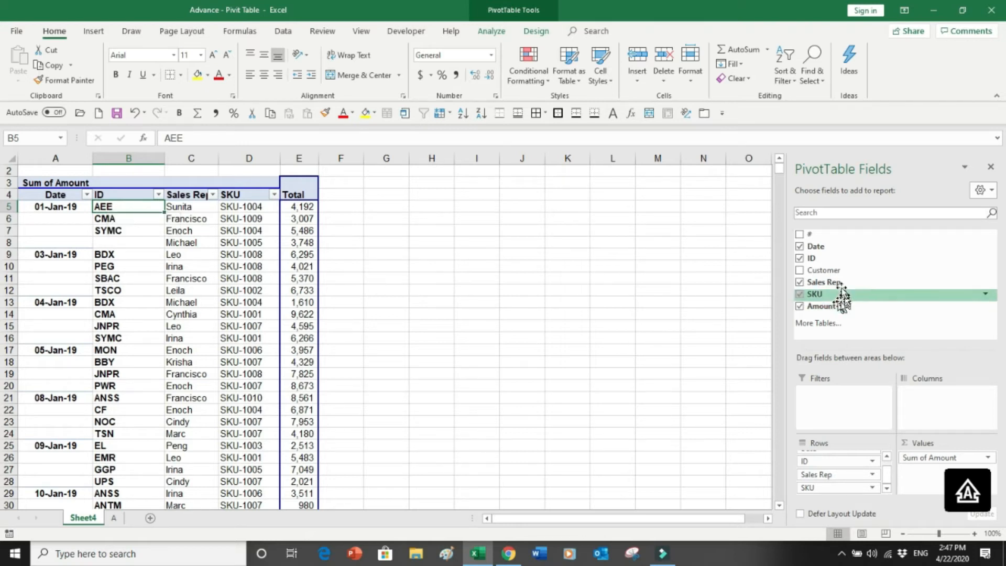
click(984, 190)
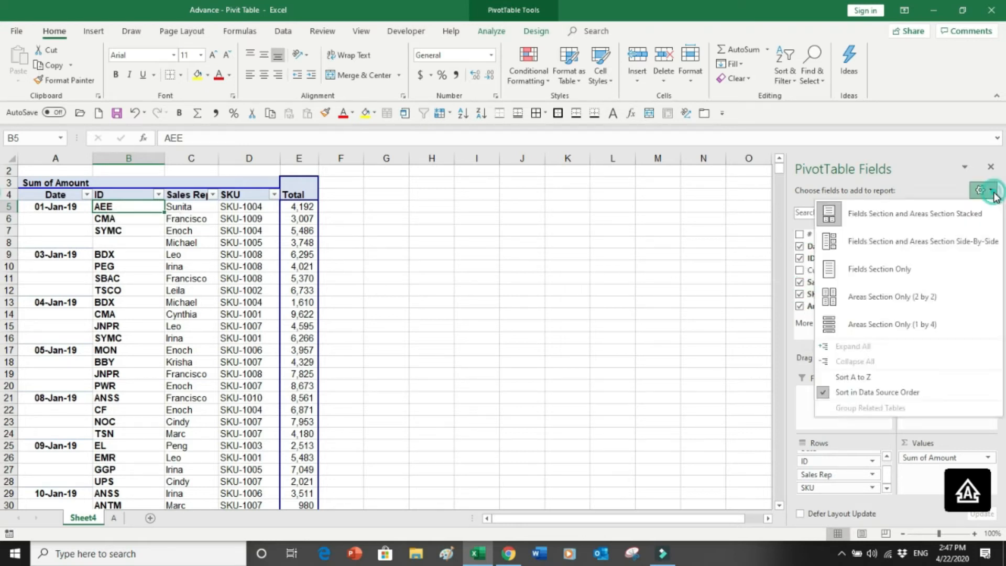
click(902, 298)
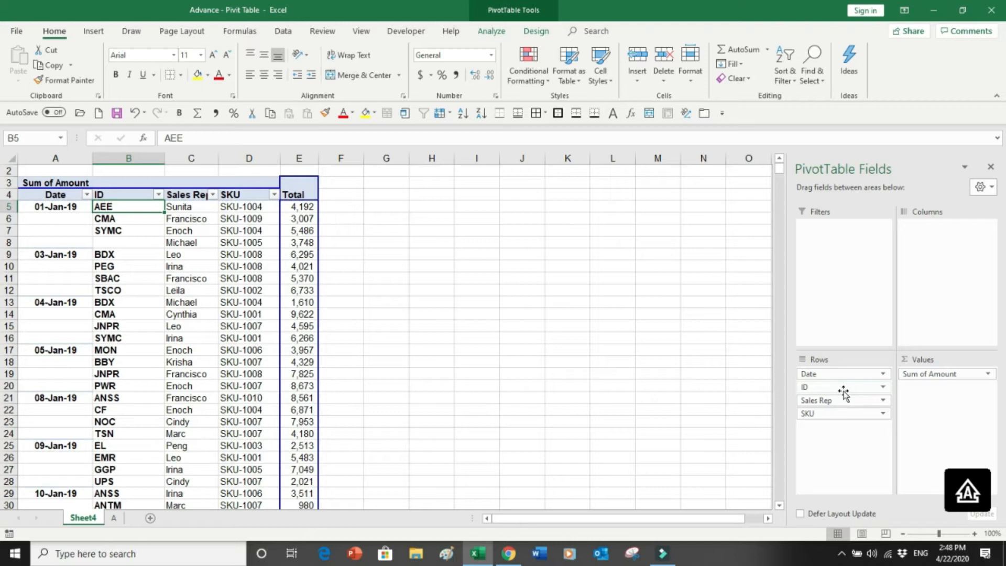
drag(823, 390, 816, 368)
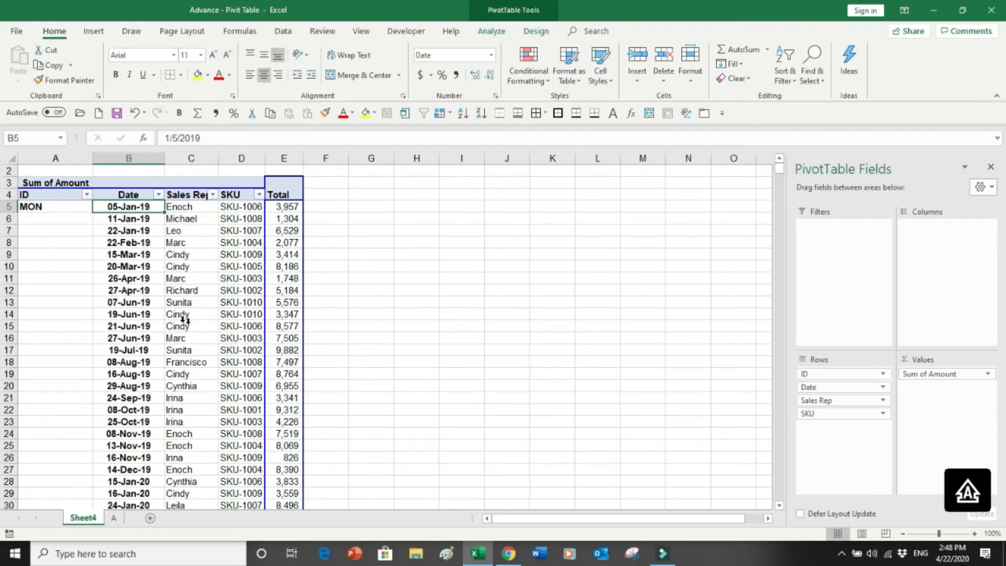
Examine how the invoices are grouped under each customer ID in the pivot table.
click(70, 253)
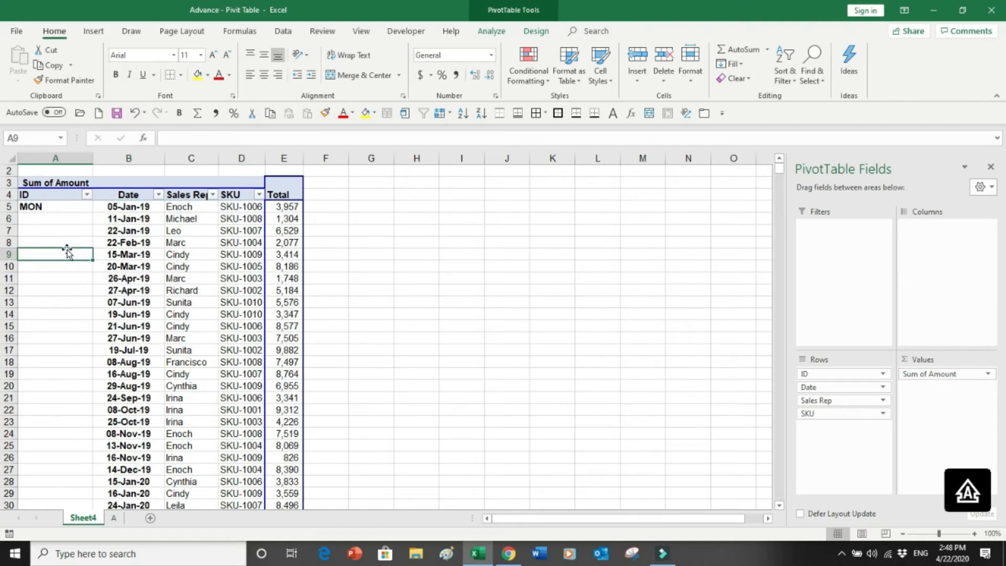
click(55, 209)
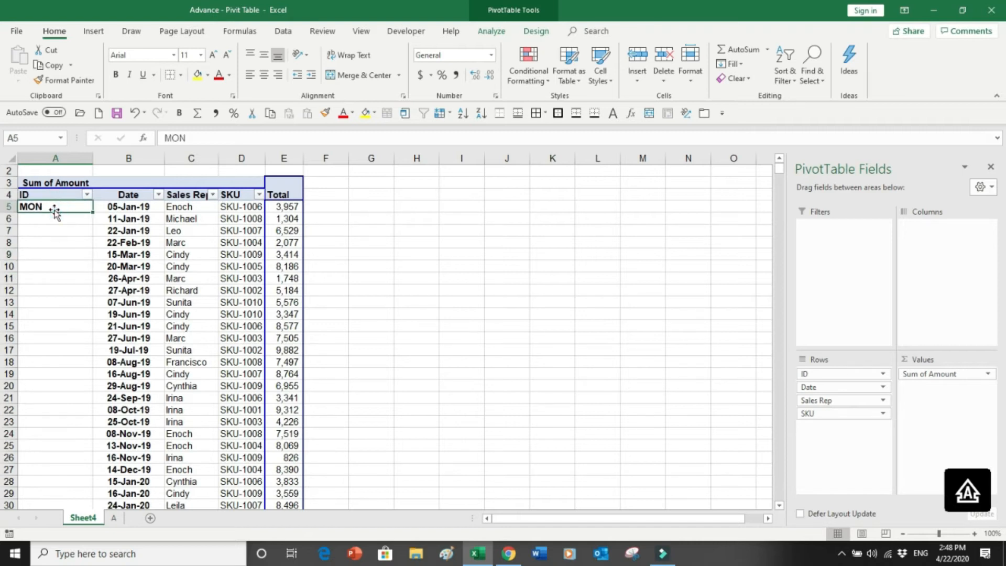
key(Page_Down)
key(Page_Down)
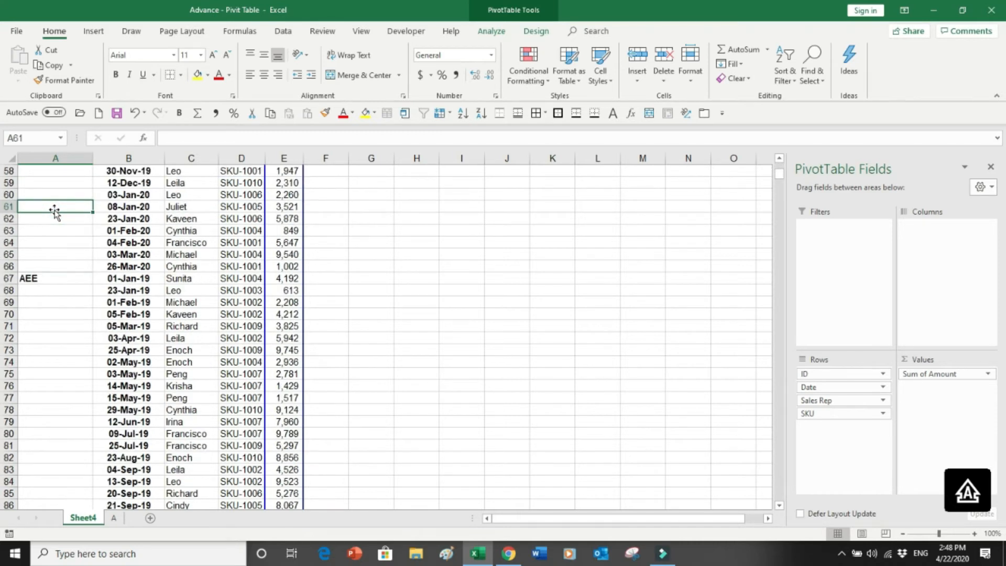
key(Page_Down)
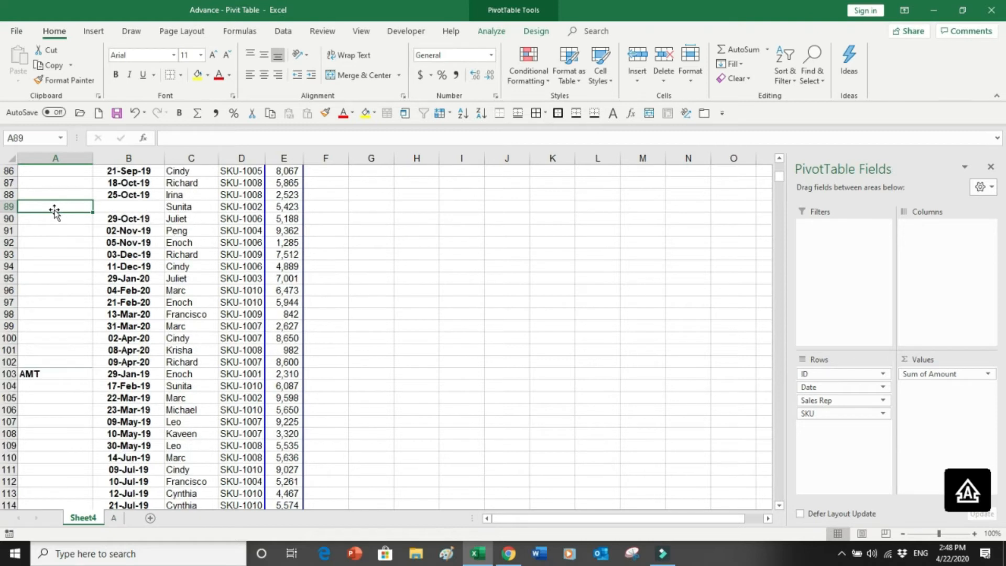
key(Page_Down)
key(Page_Down)
key(Page_Down)
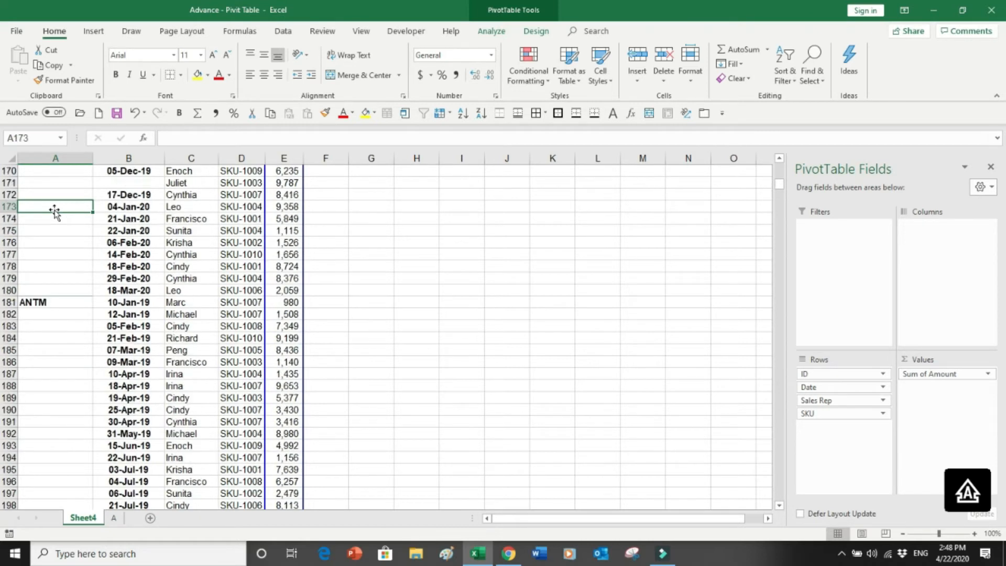
key(Page_Down)
key(Page_Down)
key(Page_Up)
key(Page_Up)
key(Page_Up)
key(Page_Up)
key(Page_Up)
key(Page_Up)
key(Page_Up)
key(Page_Up)
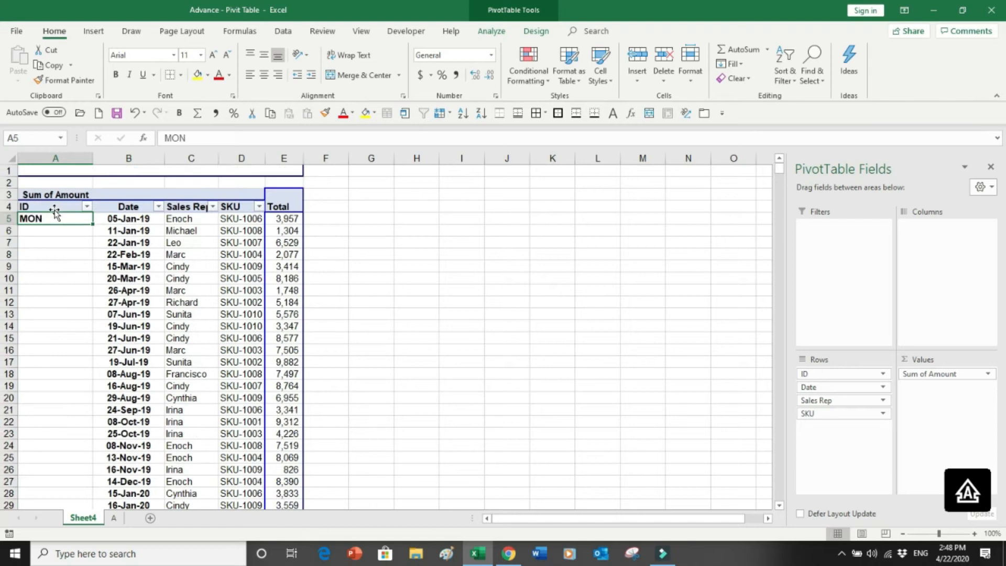
Move Sales Rep to be the first row field, then place SKU ahead of it.
click(186, 219)
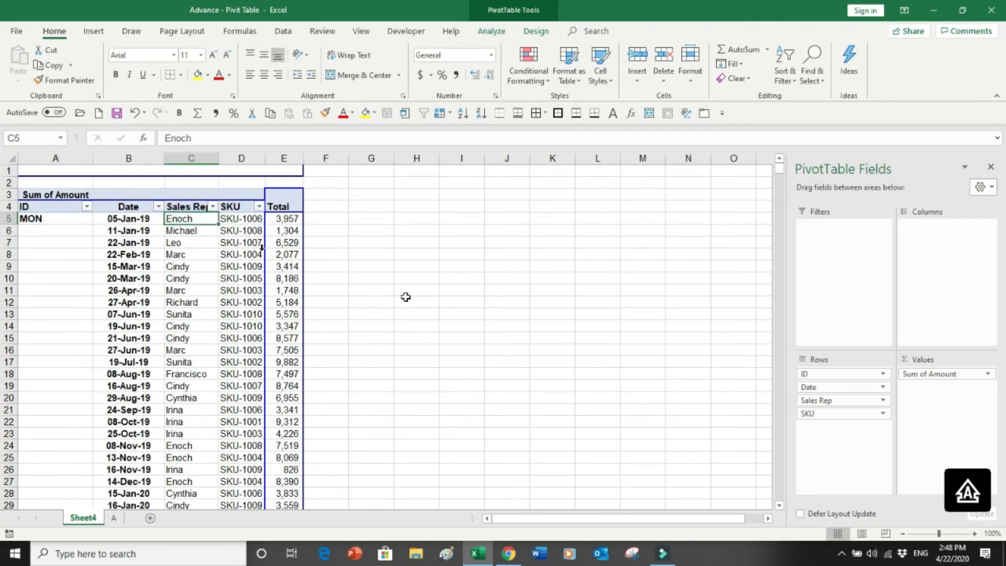
drag(843, 400, 826, 373)
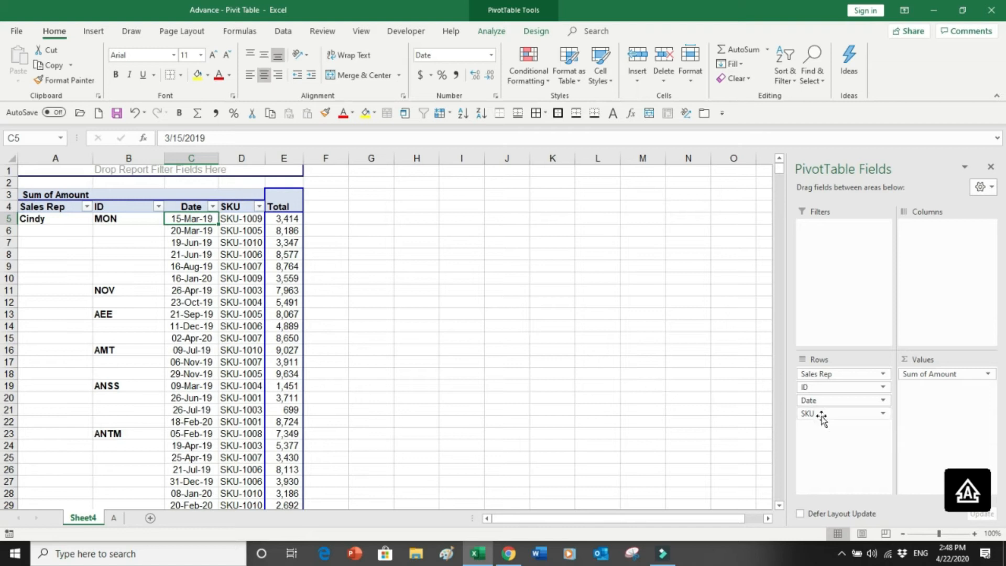
drag(821, 417, 822, 372)
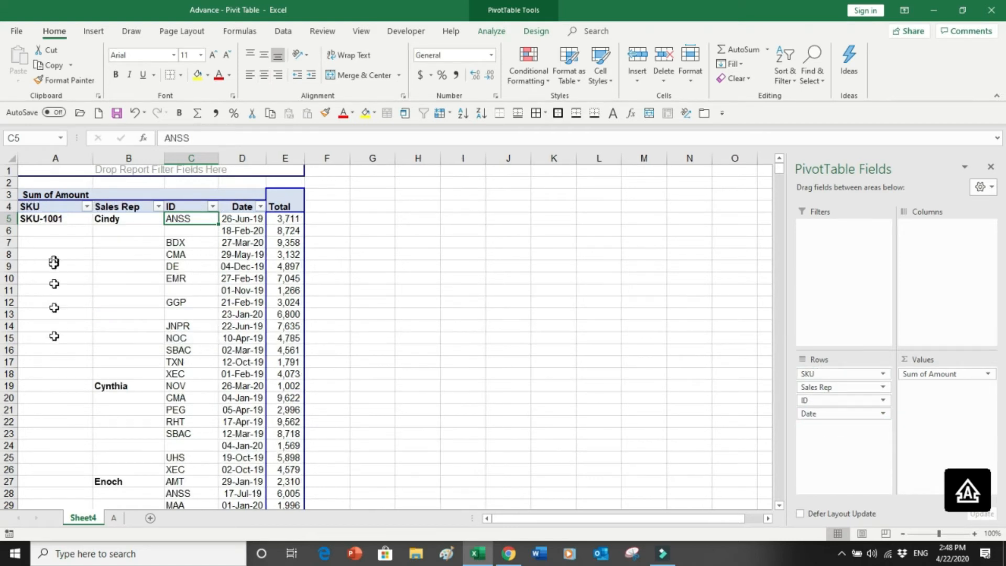
Check the product-wise sales request on sheet A, then move Sales Rep, ID and Date from the rows to the filters on Sheet4.
click(115, 518)
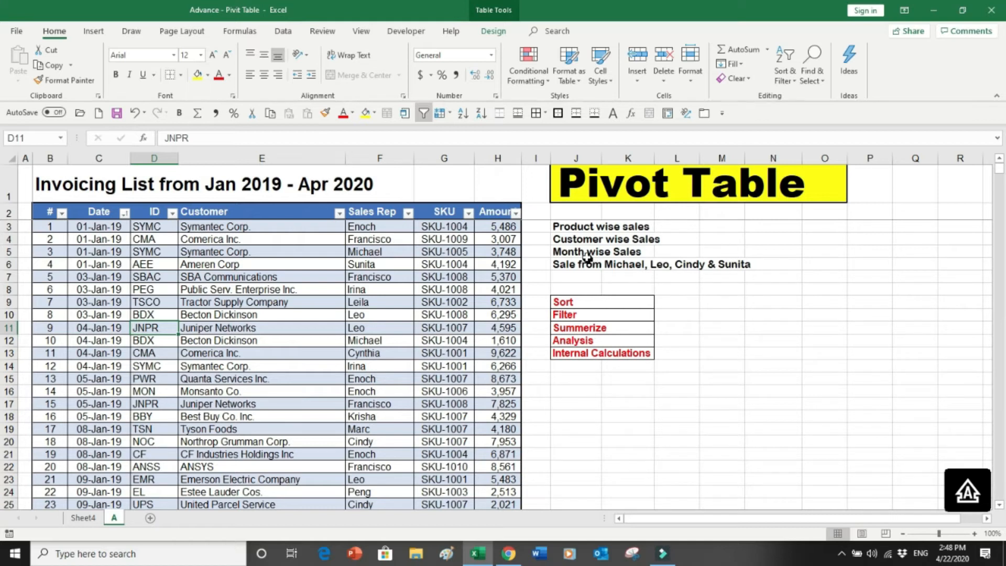
drag(725, 222, 588, 224)
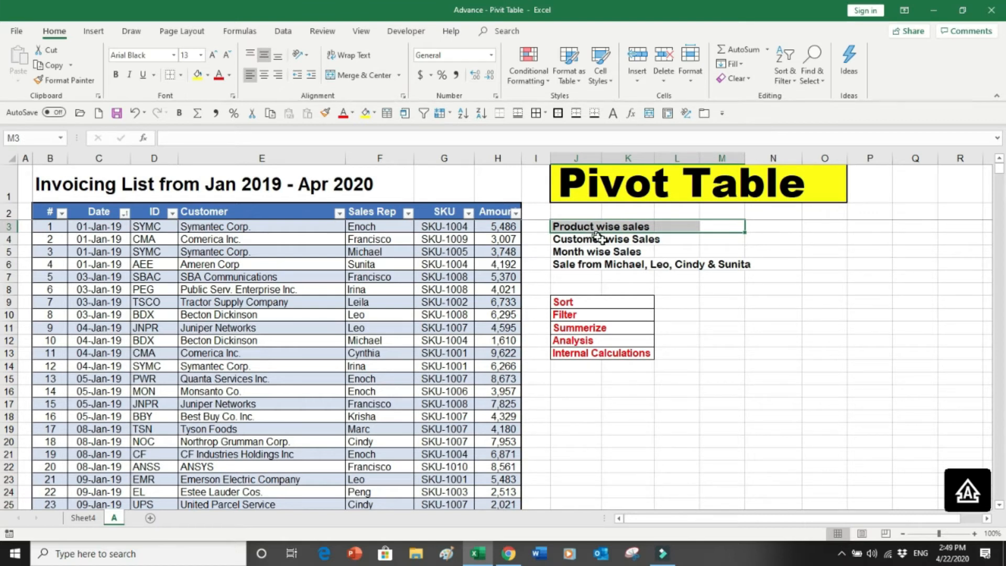
click(83, 518)
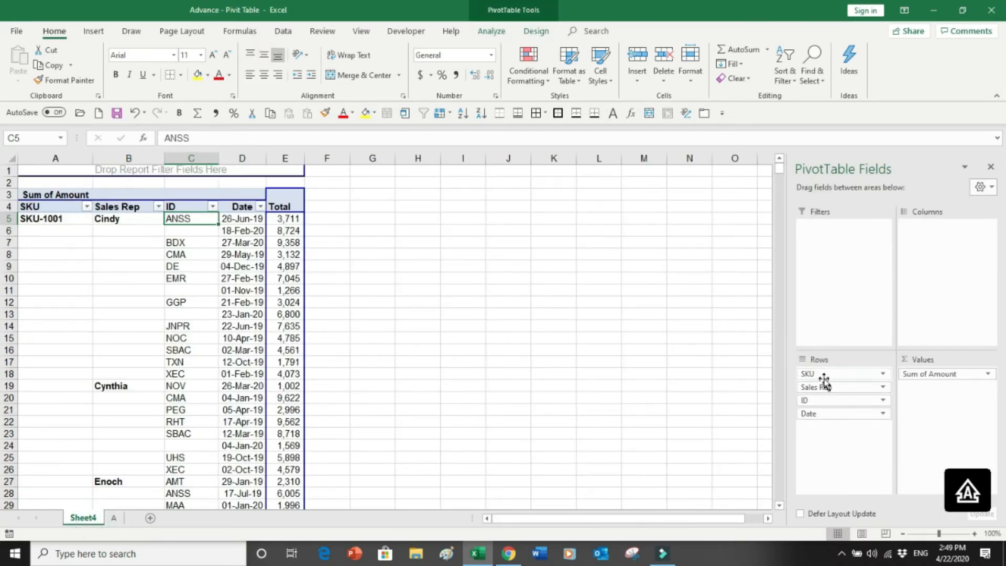
drag(820, 392, 810, 299)
drag(820, 387, 816, 303)
drag(825, 390, 821, 307)
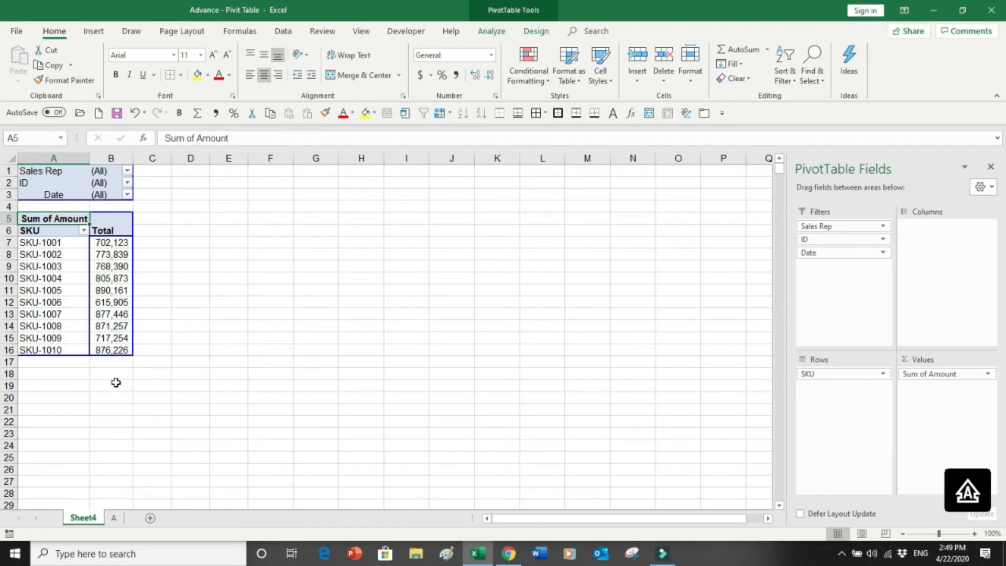
Check the customer-wise sales request on sheet A, then move ID into the rows and SKU into the filters on Sheet4.
click(113, 518)
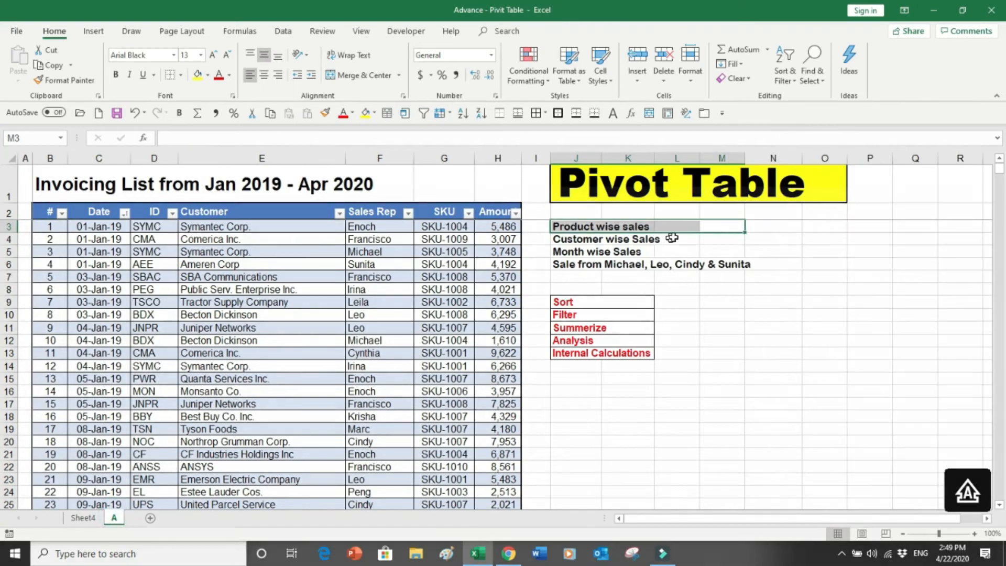
drag(733, 238, 577, 240)
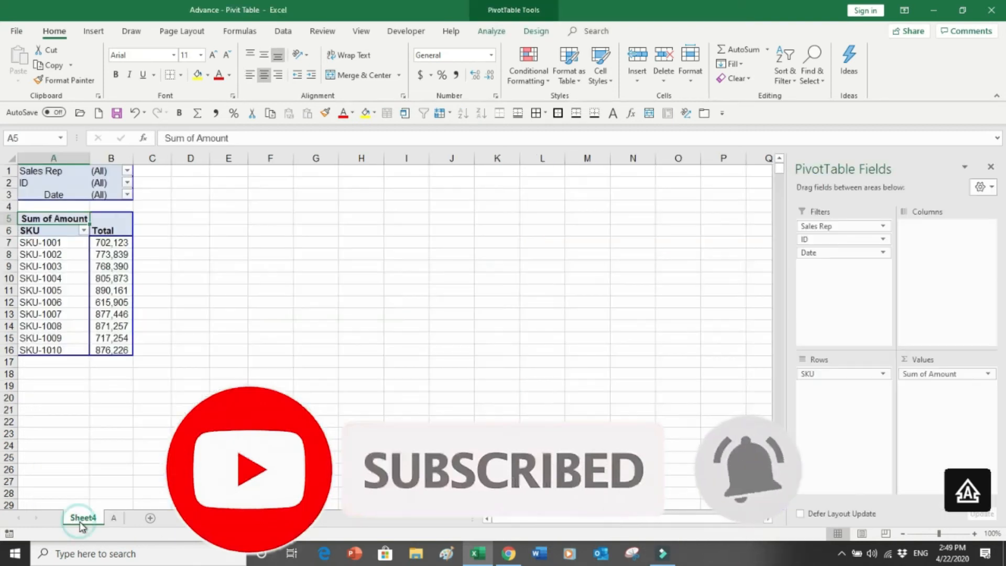
click(83, 517)
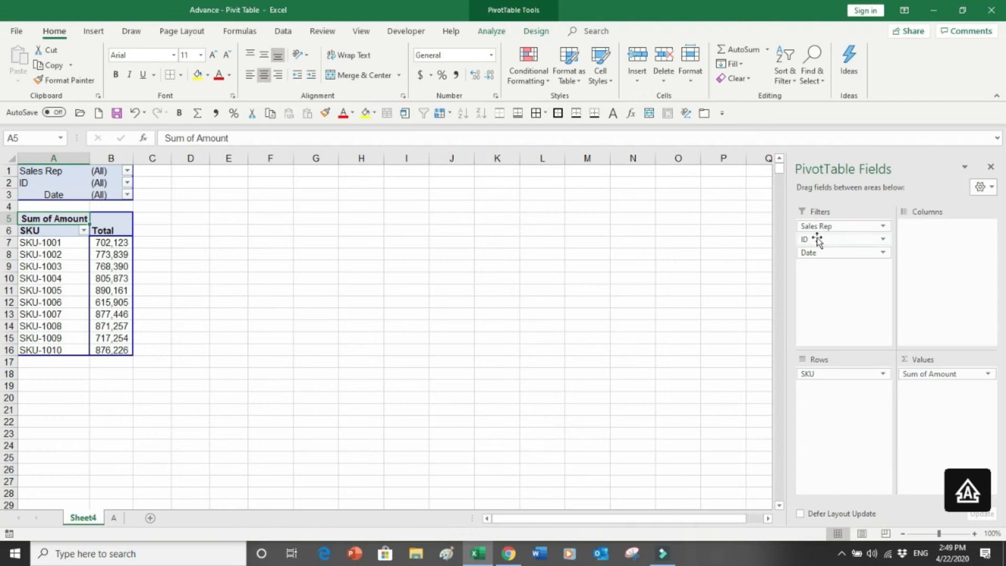
drag(816, 238, 815, 338)
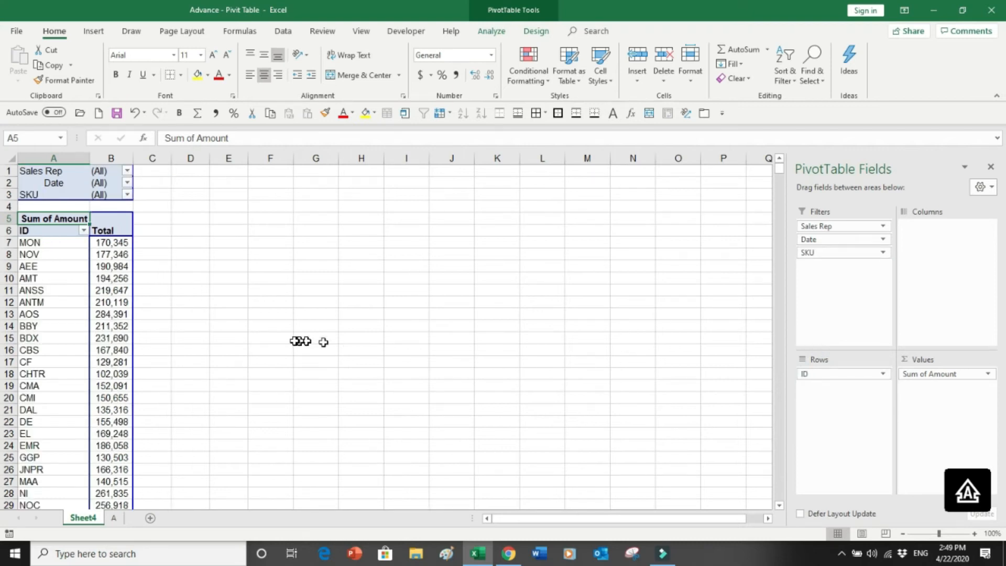
Compare the customer IDs in the pivot table with the Customer names on sheet A and return to Sheet4.
click(44, 309)
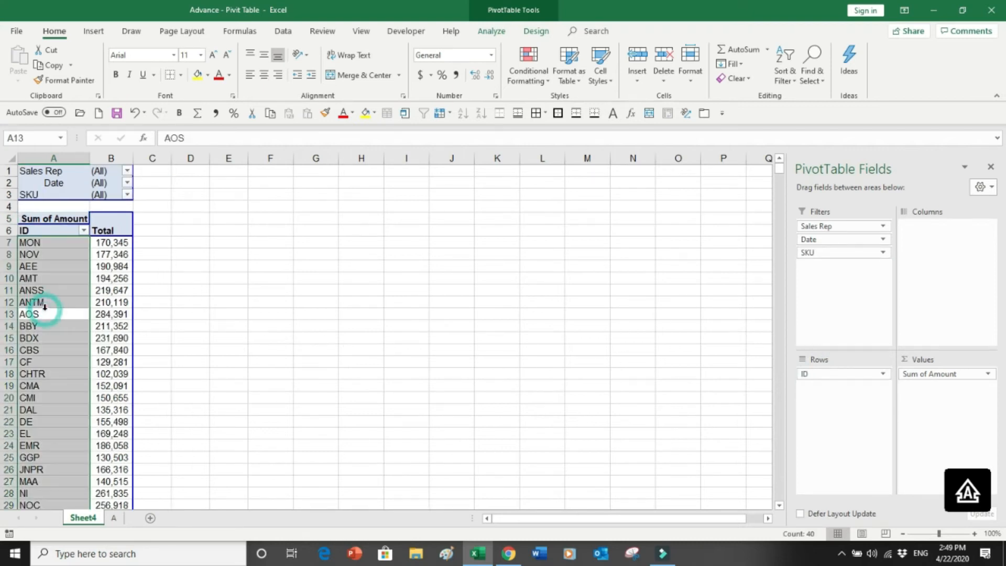
click(114, 518)
drag(219, 340, 220, 441)
drag(218, 290, 224, 439)
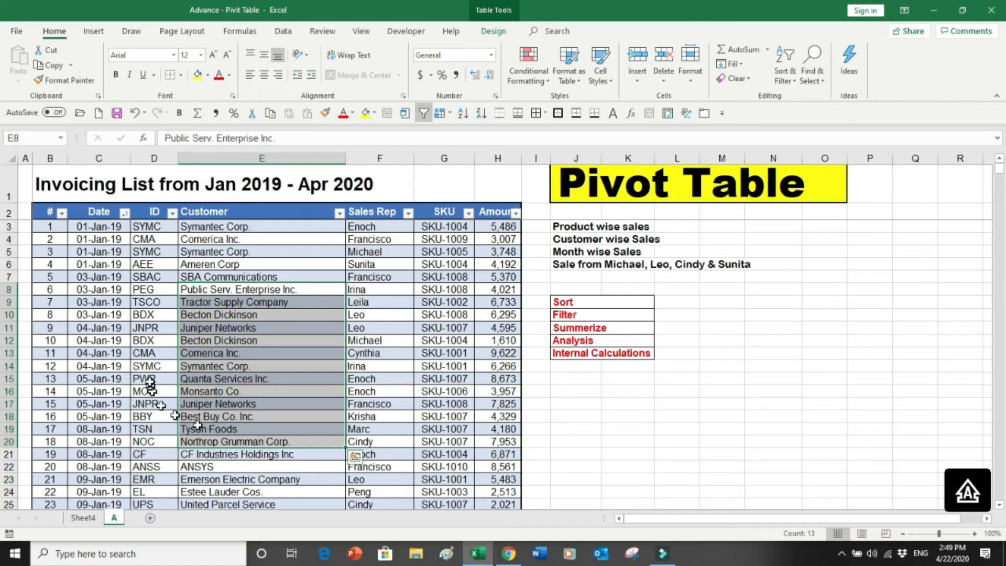
click(83, 517)
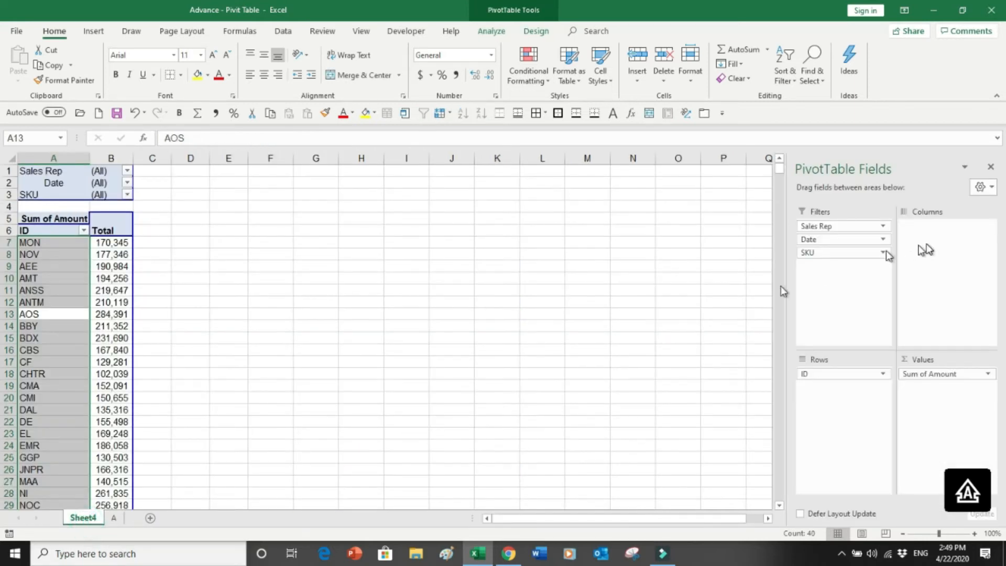
Show the fields and areas sections stacked, add Customer to the rows and move ID to the filters.
click(991, 187)
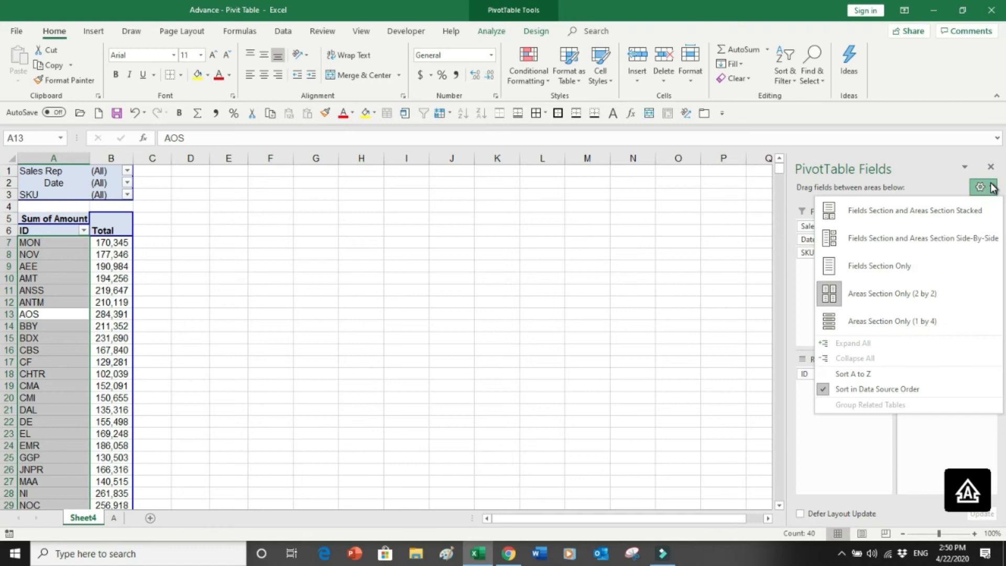
click(890, 211)
click(799, 270)
drag(864, 454, 837, 430)
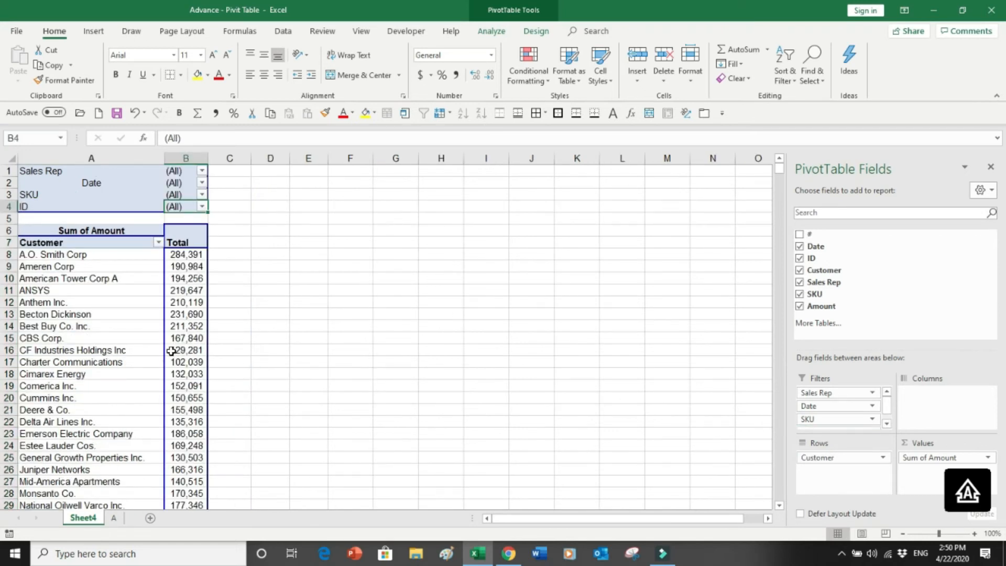
Sort the customers by total amount from largest to smallest and review both ends of the list.
click(193, 254)
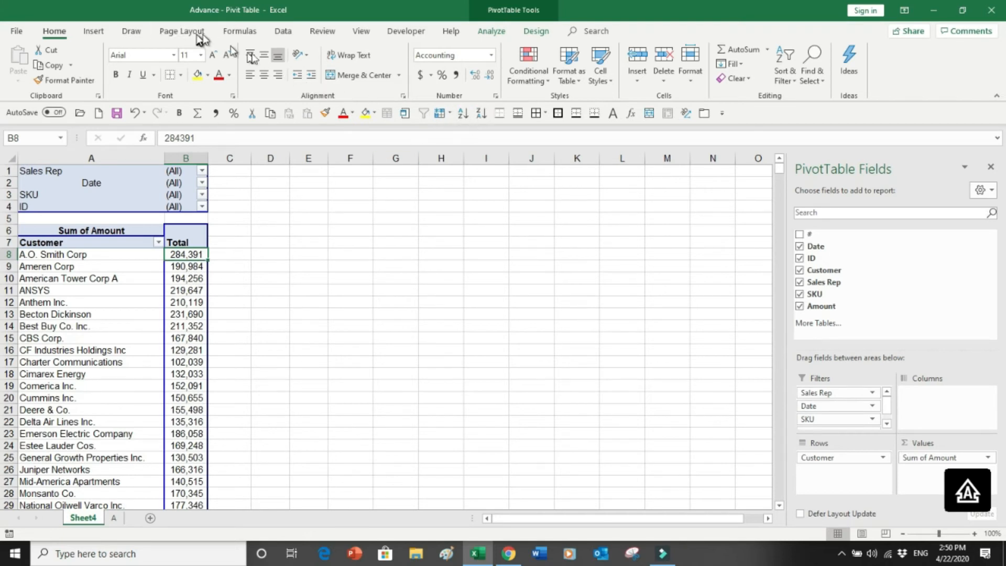
click(285, 32)
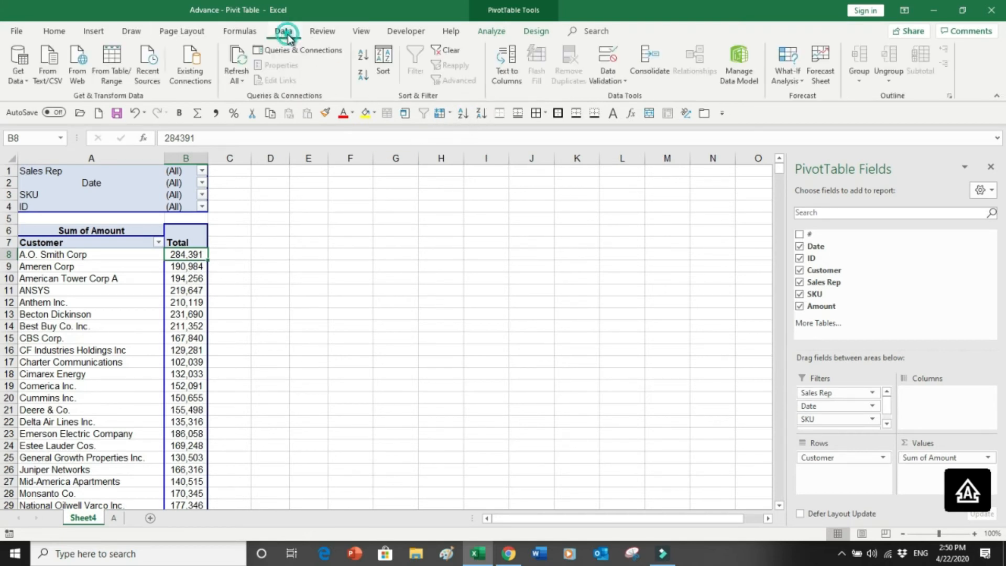
click(362, 76)
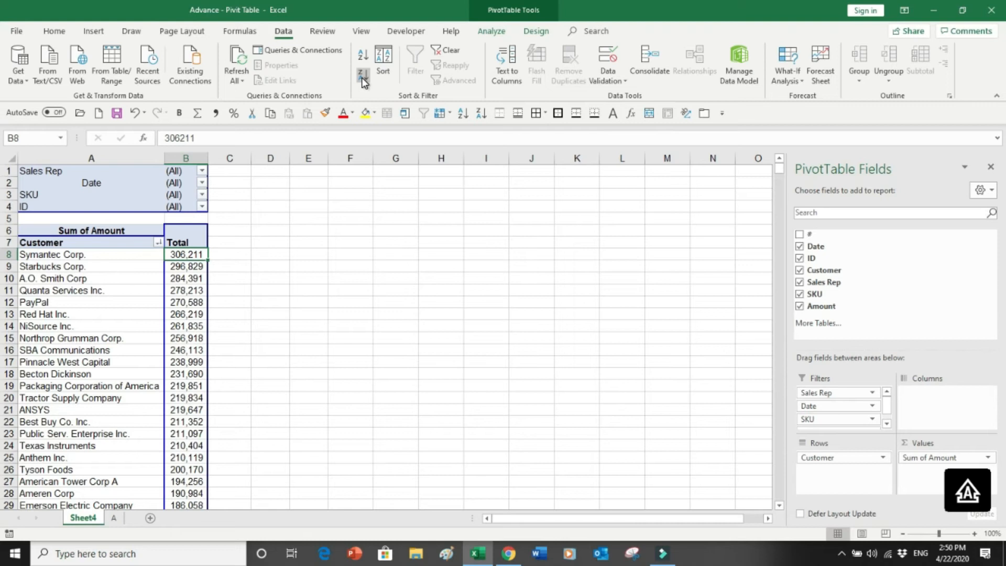
key(ctrl+Down)
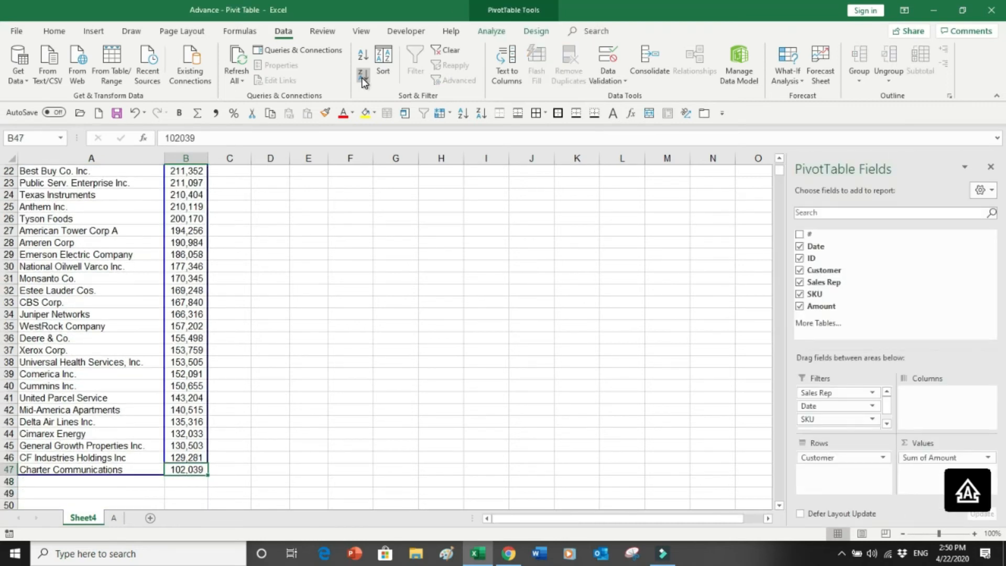
key(ctrl+Up)
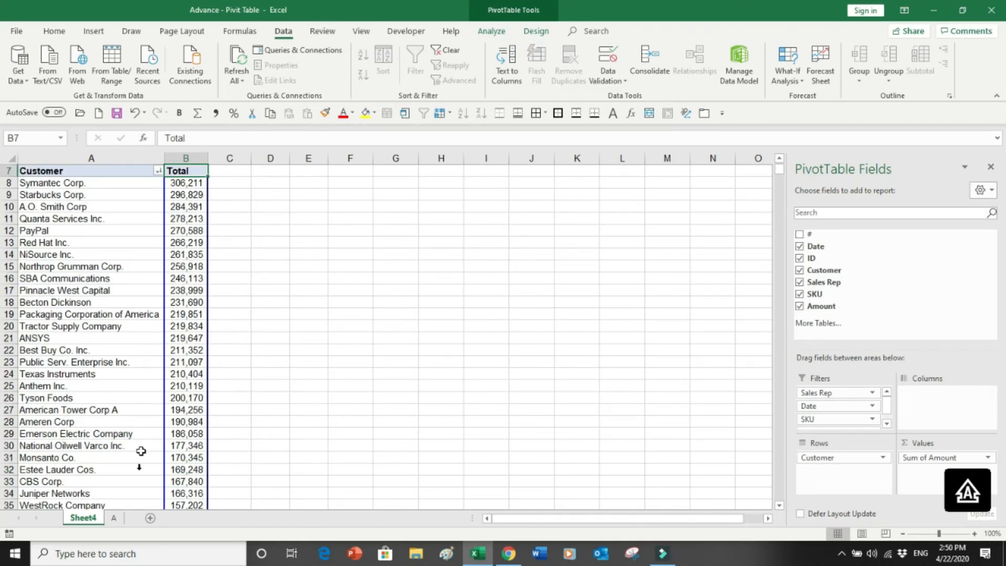
Check the Filter item in the feature list on sheet A and return to Sheet4.
click(114, 519)
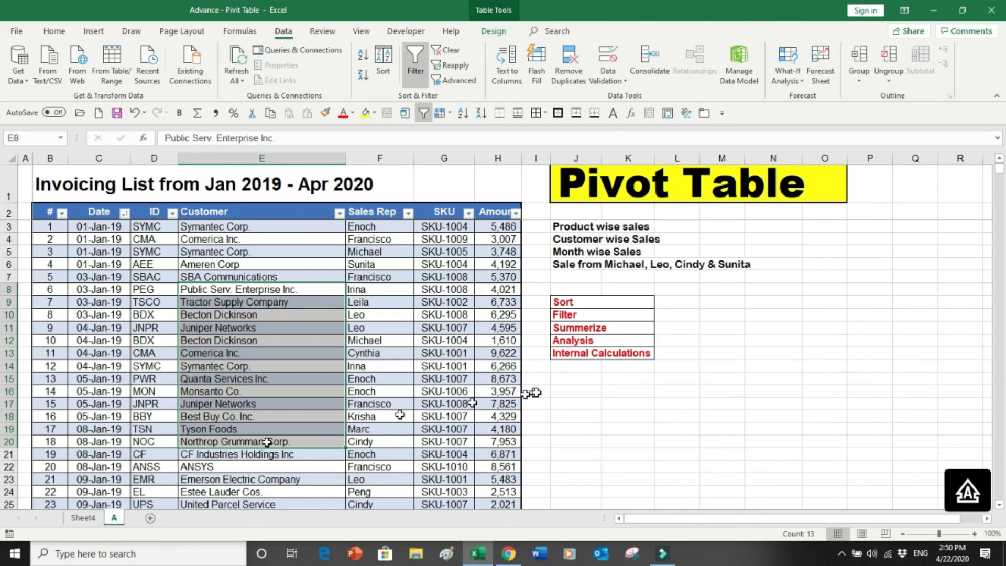
drag(681, 314, 592, 315)
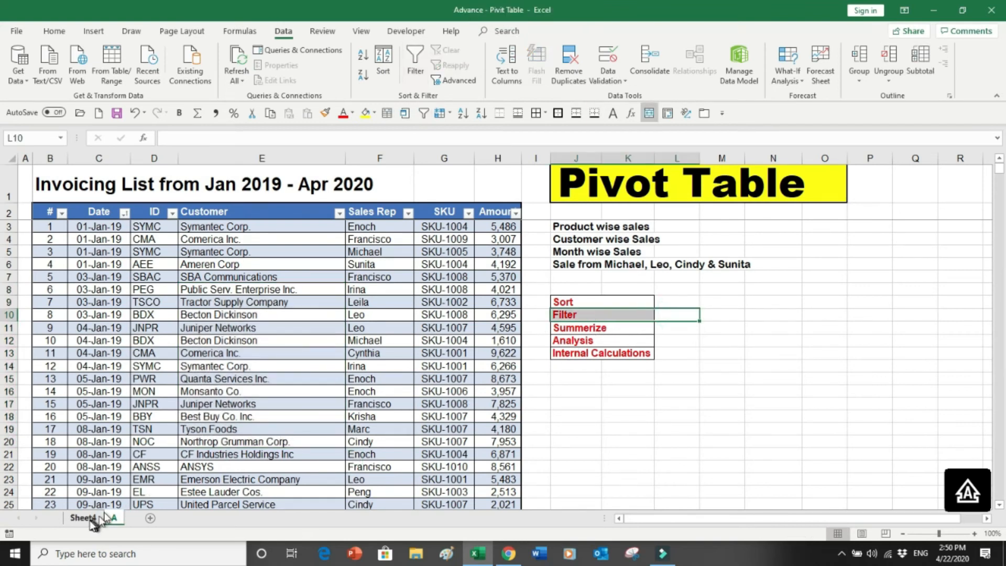
click(83, 518)
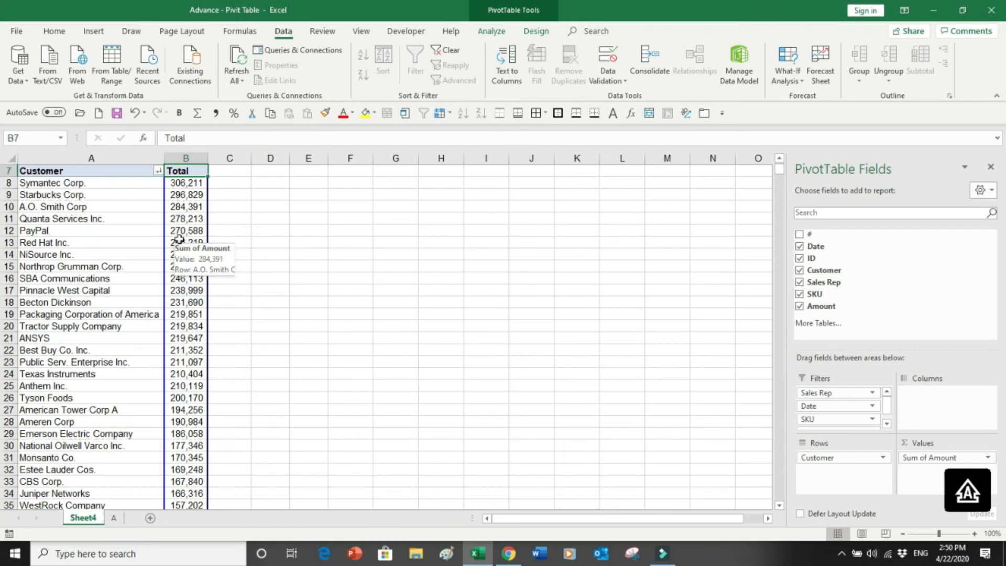
Filter the Customer field to ANSYS, Comerica Inc., Monsanto Co. and Symantec Corp. only.
key(ctrl+Home)
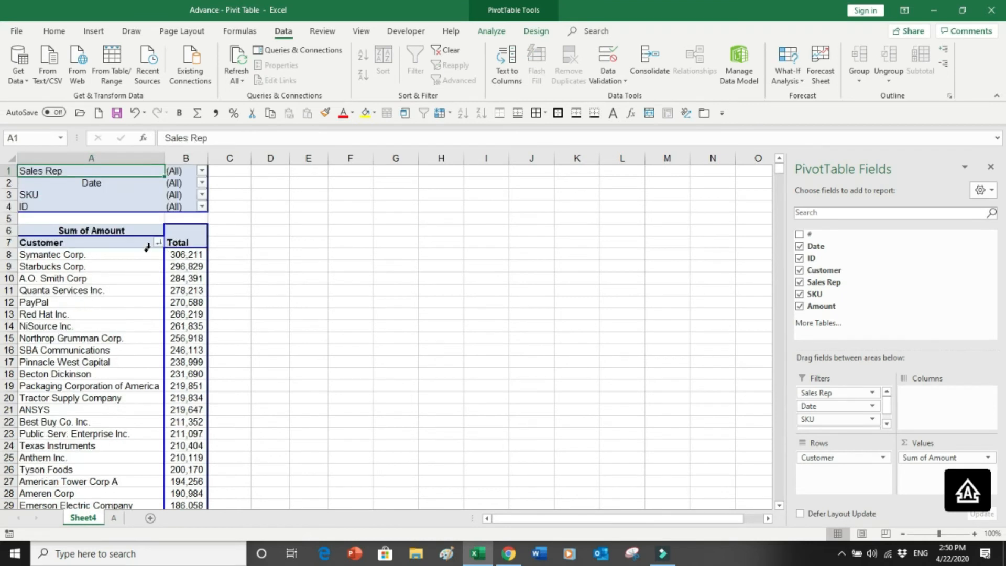
click(158, 242)
click(61, 363)
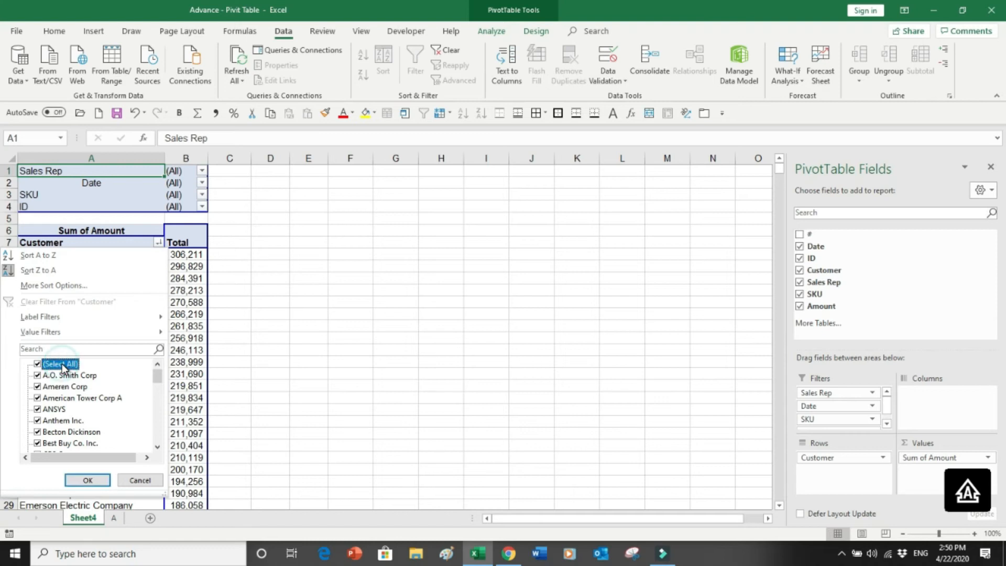
click(38, 410)
scroll(152, 420, down, 3)
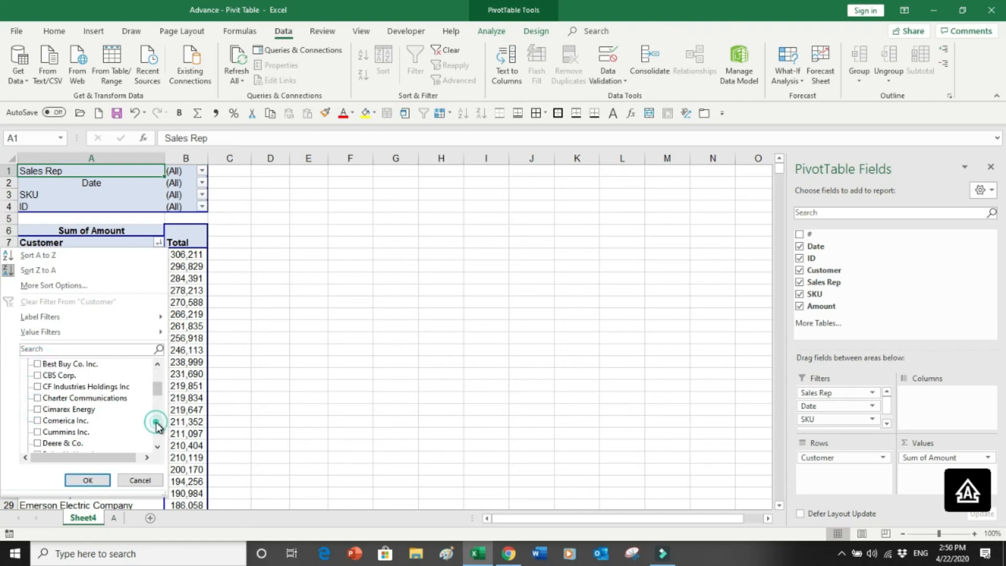
click(37, 420)
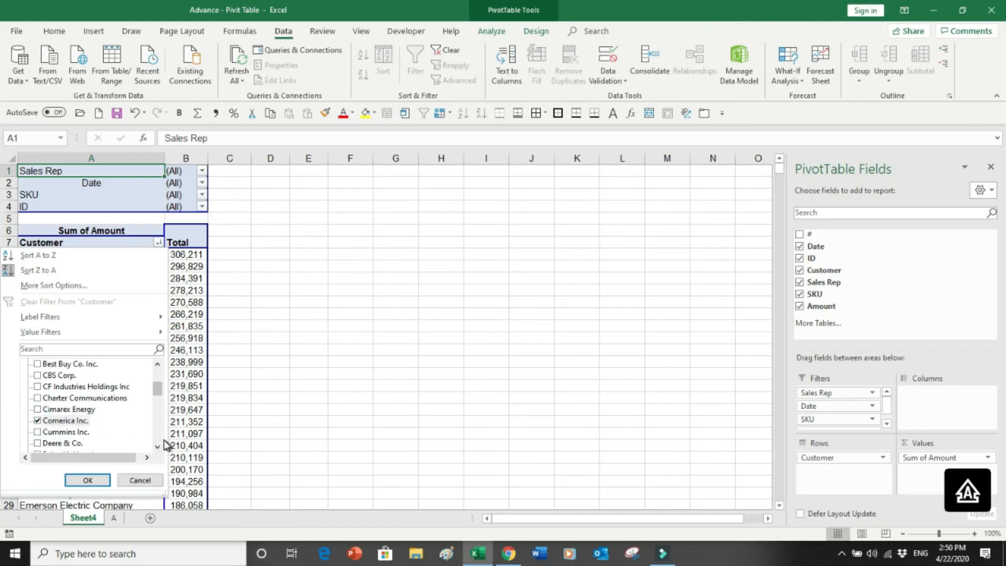
click(158, 436)
click(43, 443)
click(37, 444)
click(156, 436)
click(156, 436)
click(37, 420)
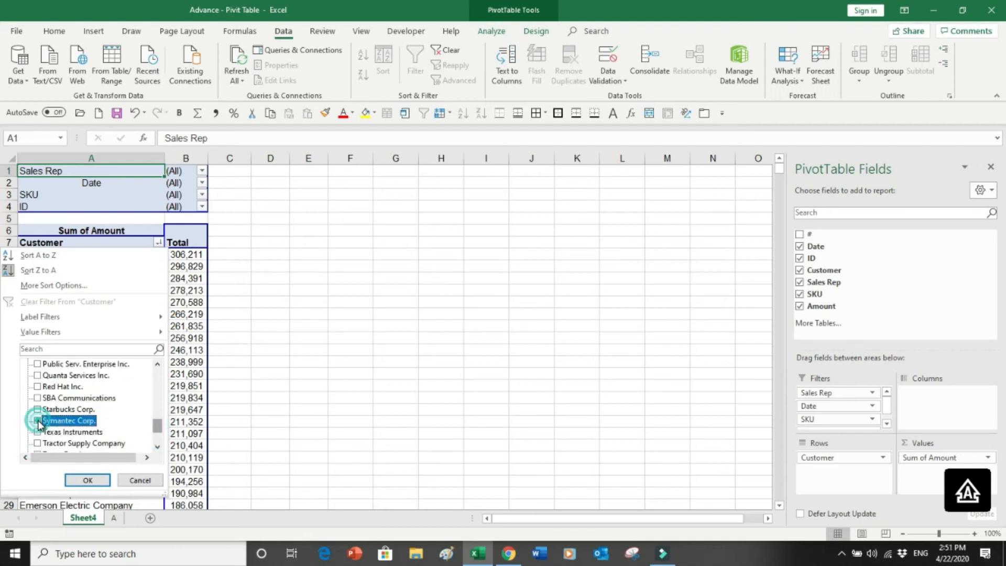
click(87, 479)
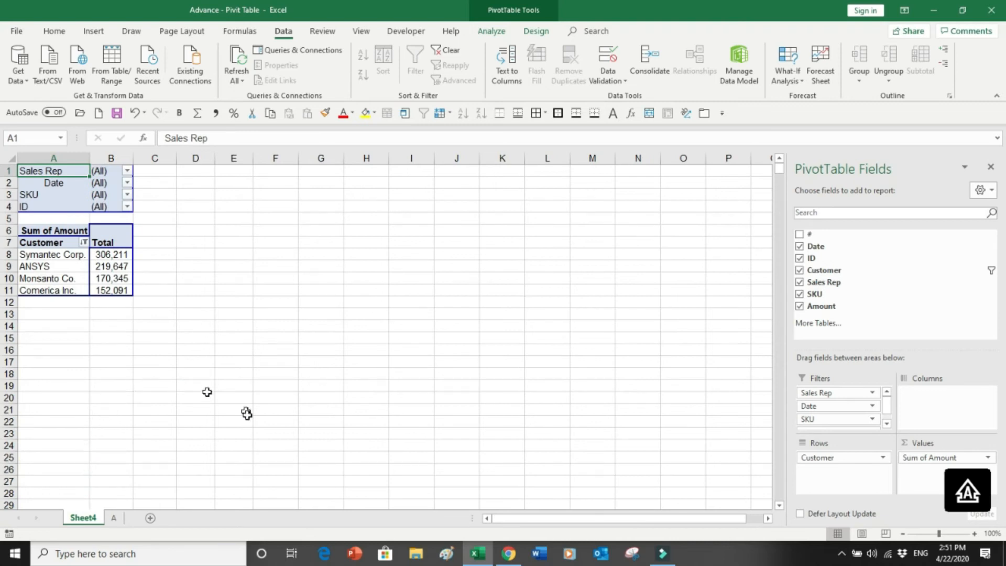
Move SKU into the rows below Customer, widen column B, and place Date between Customer and SKU.
drag(820, 411, 821, 472)
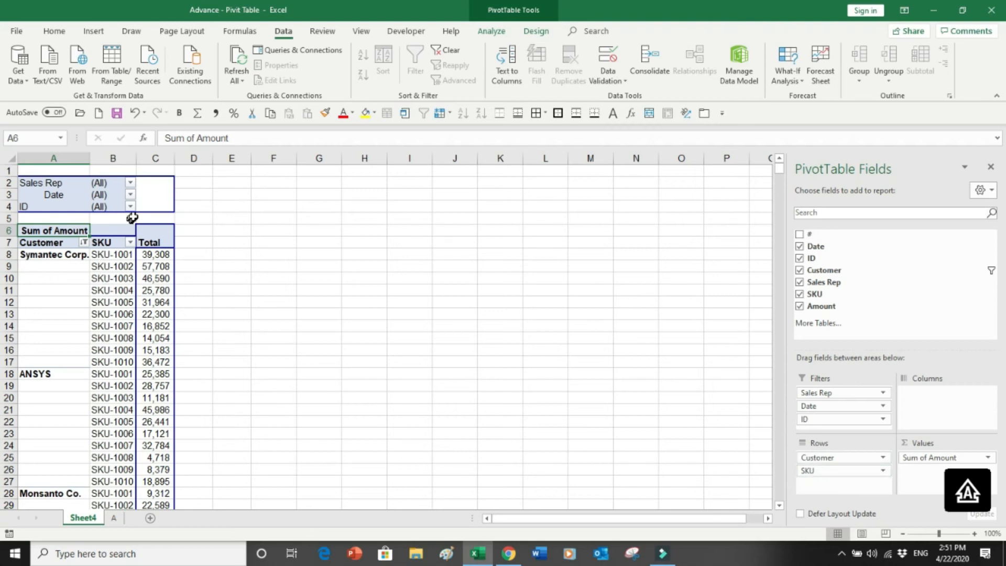
drag(131, 157, 143, 158)
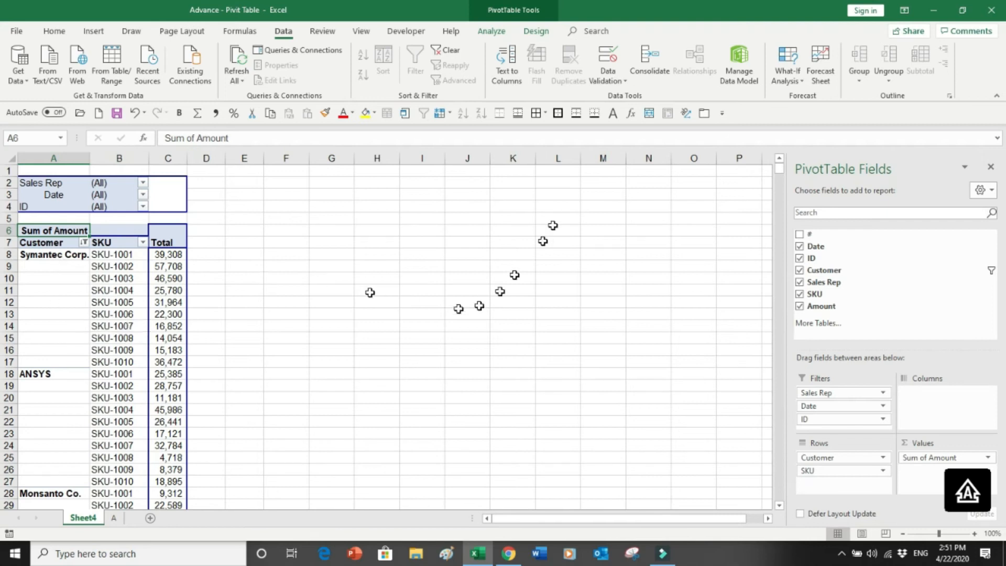
mouse_move(779, 177)
mouse_down()
mouse_move(779, 169)
mouse_move(780, 202)
mouse_move(778, 172)
mouse_up()
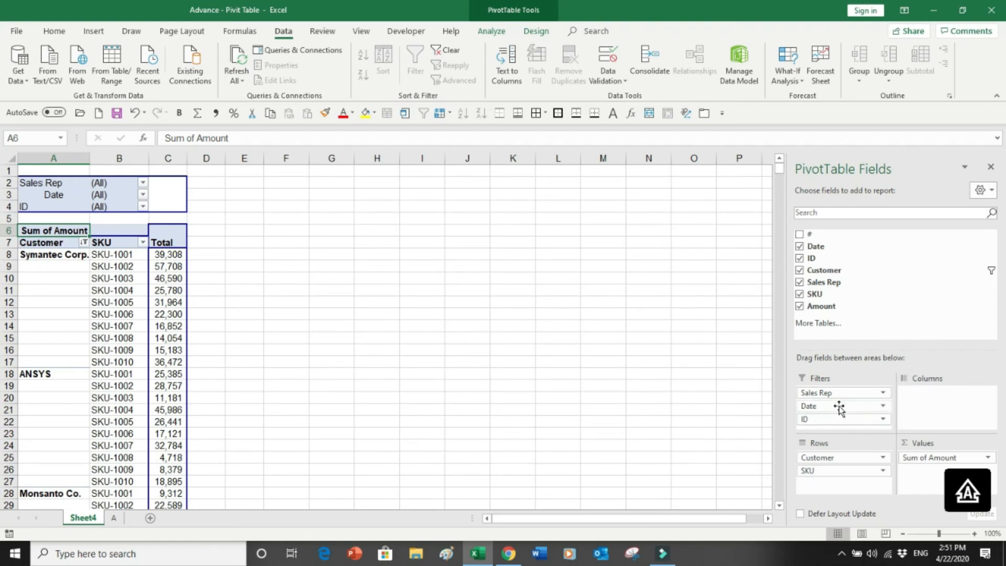
drag(838, 408, 823, 465)
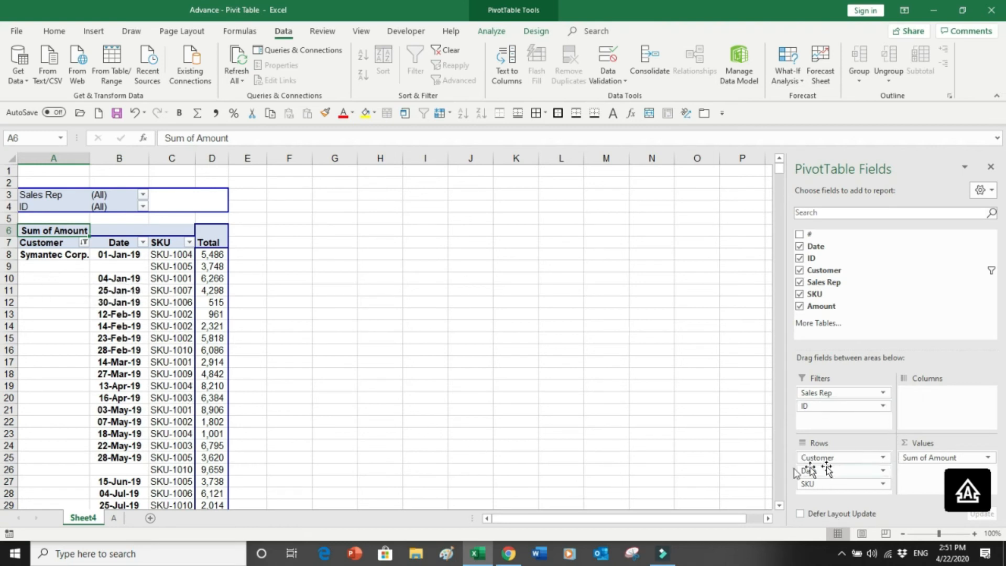
Check the Summerize item on sheet A, then move SKU and Customer from the rows to the filters on Sheet4.
click(115, 517)
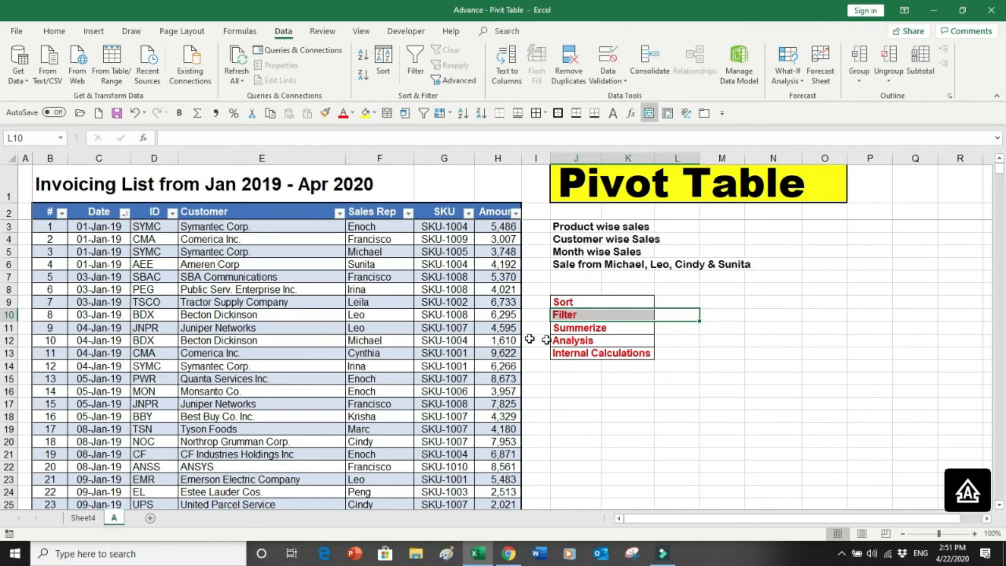
drag(688, 326, 609, 328)
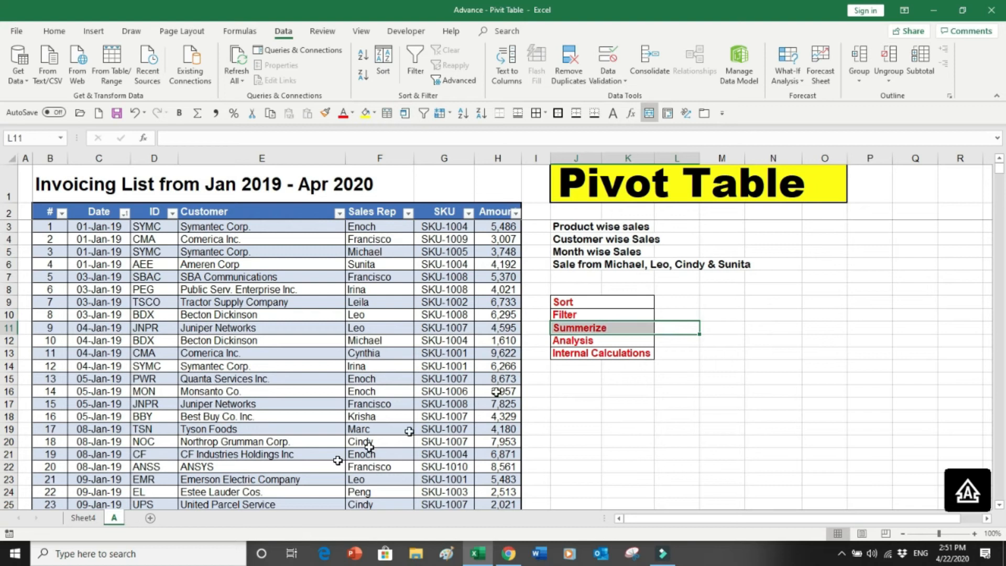
click(86, 517)
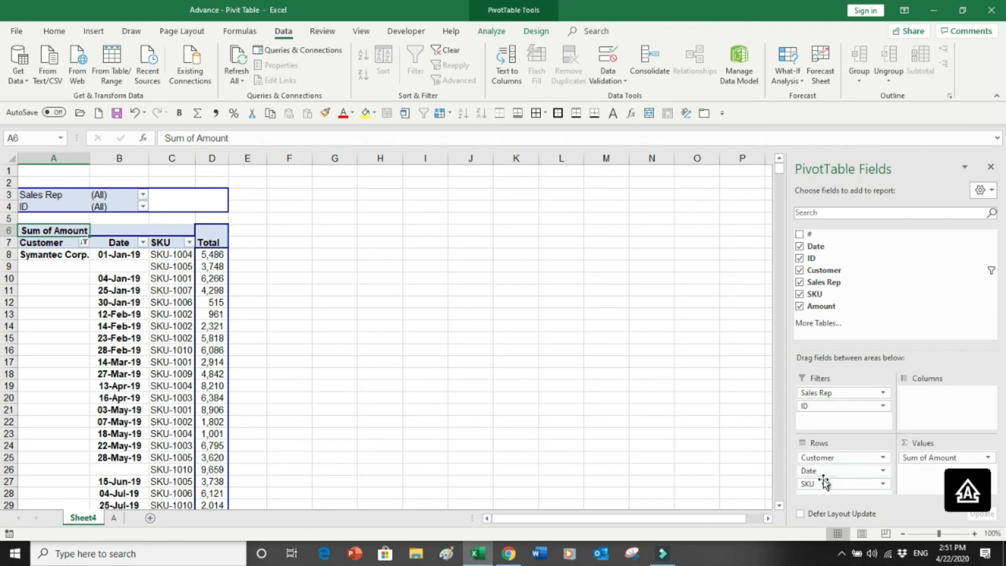
drag(824, 483, 815, 424)
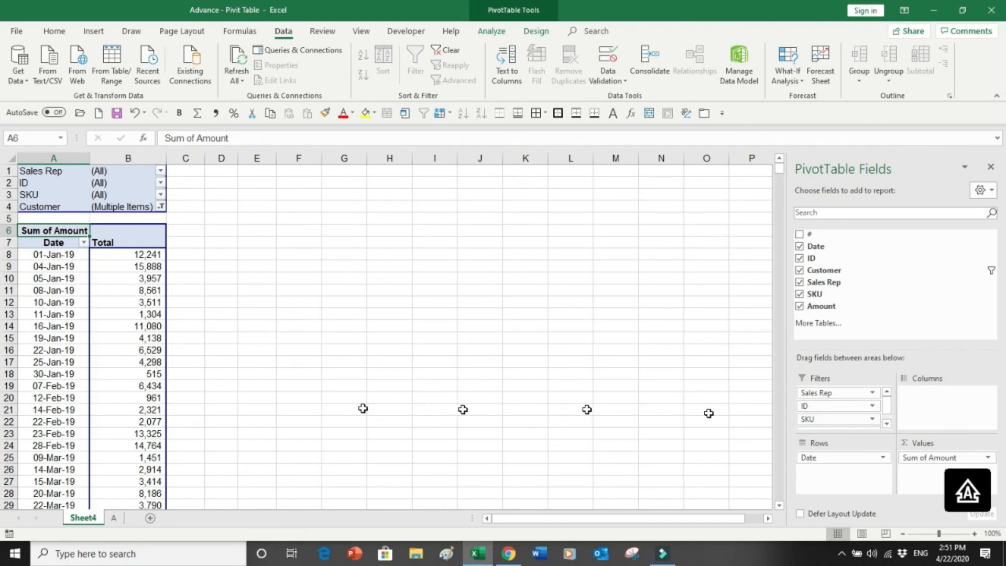
Group the Date row field by Months, from 1/1/2019 to 4/18/2020.
click(60, 292)
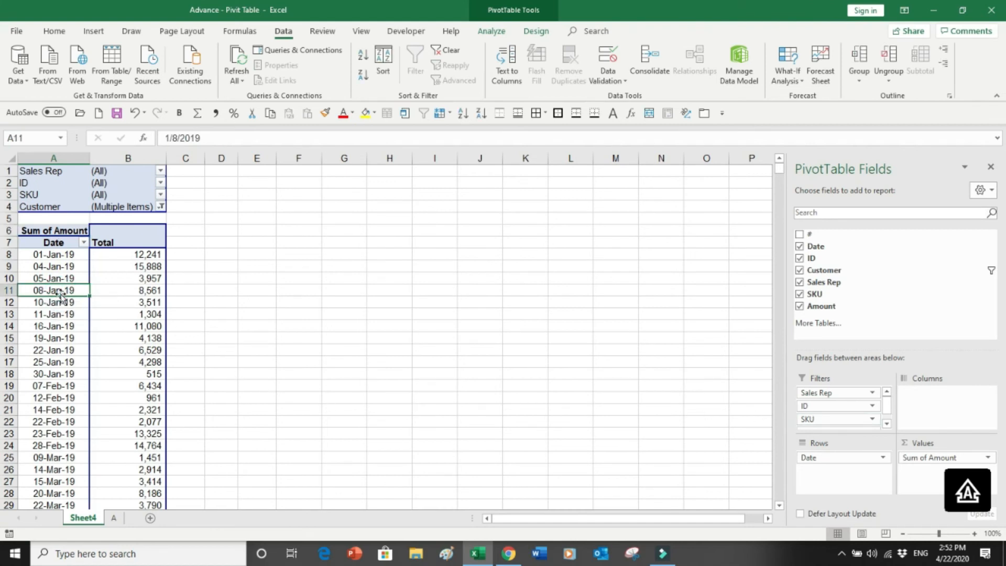
click(546, 33)
click(491, 32)
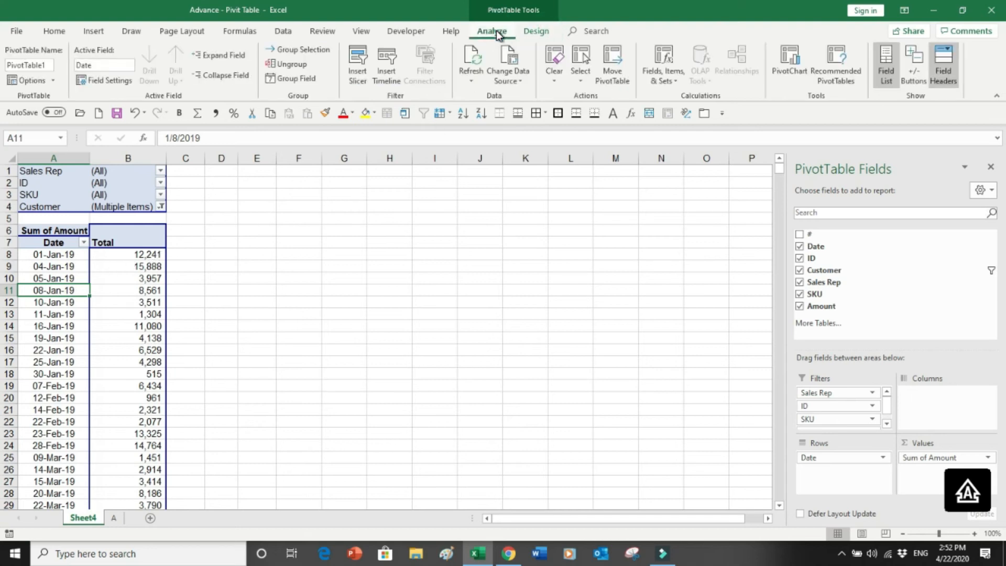
click(297, 79)
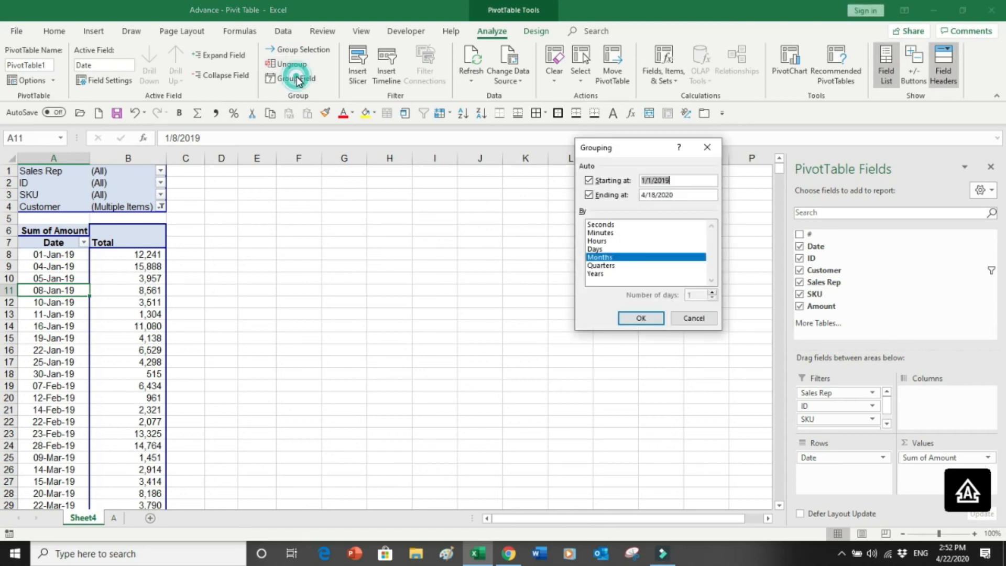
click(599, 257)
click(598, 256)
click(600, 257)
click(620, 257)
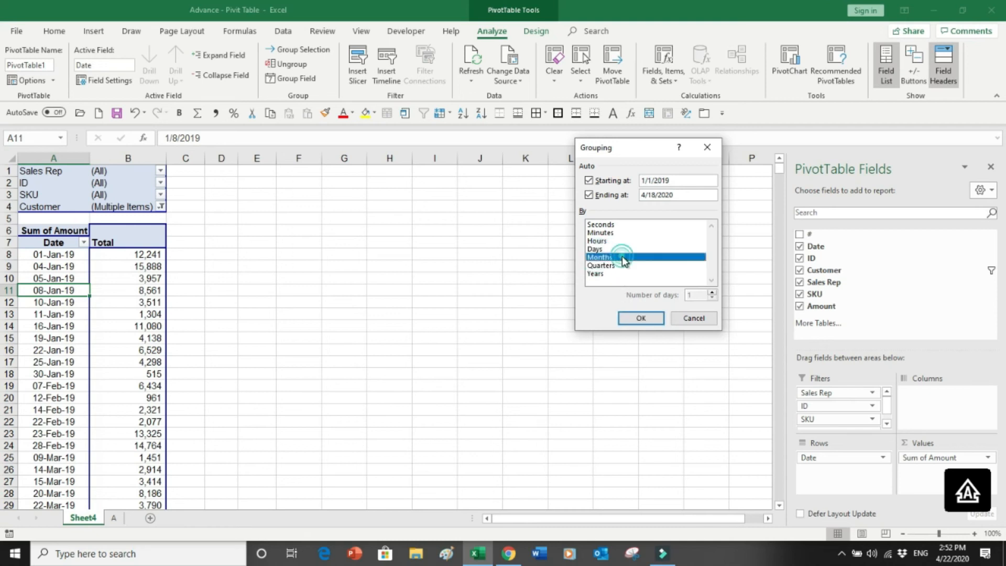
click(640, 319)
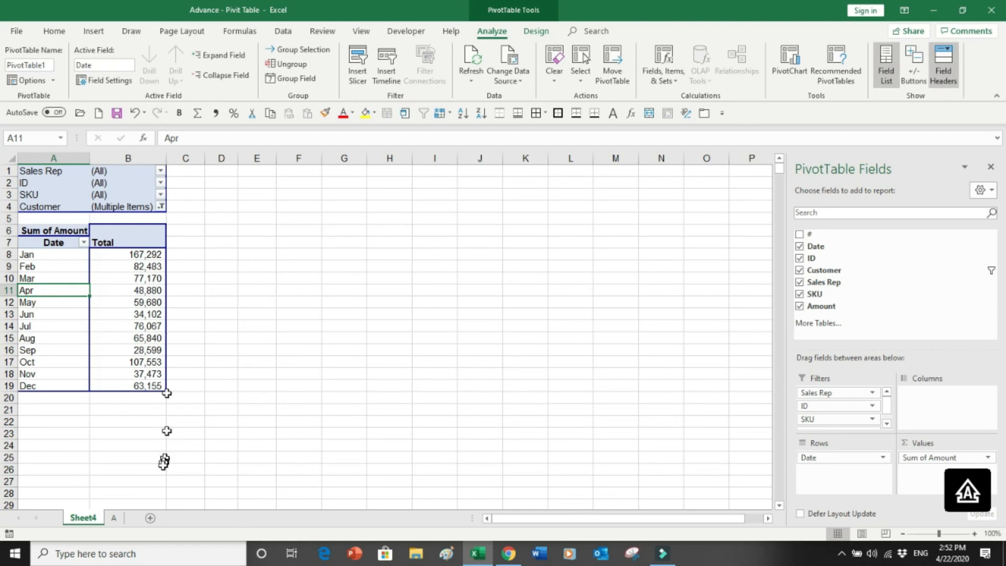
Check the Analysis item in the feature list on sheet A and return to the monthly pivot table on Sheet4.
click(114, 517)
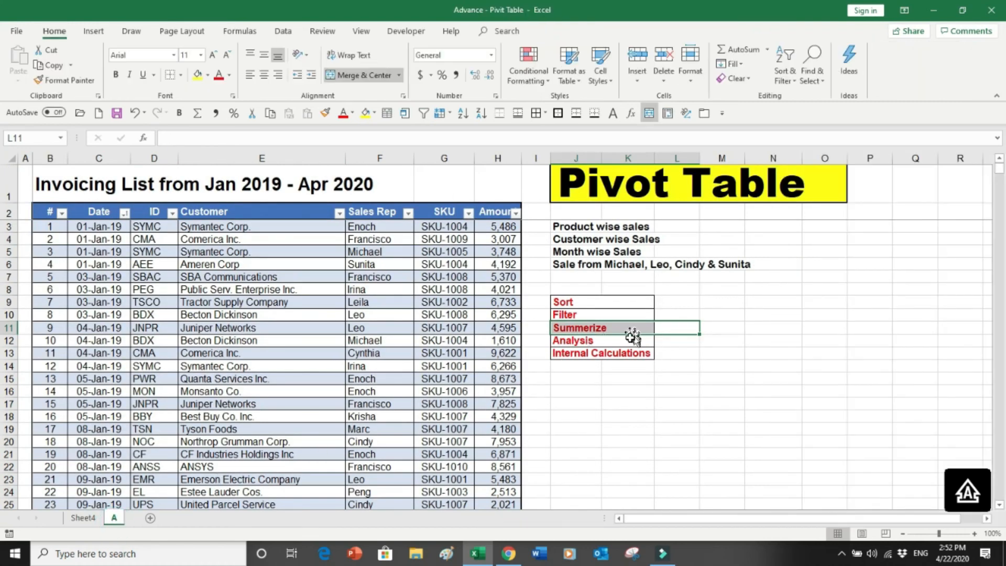
click(688, 341)
drag(688, 342, 586, 341)
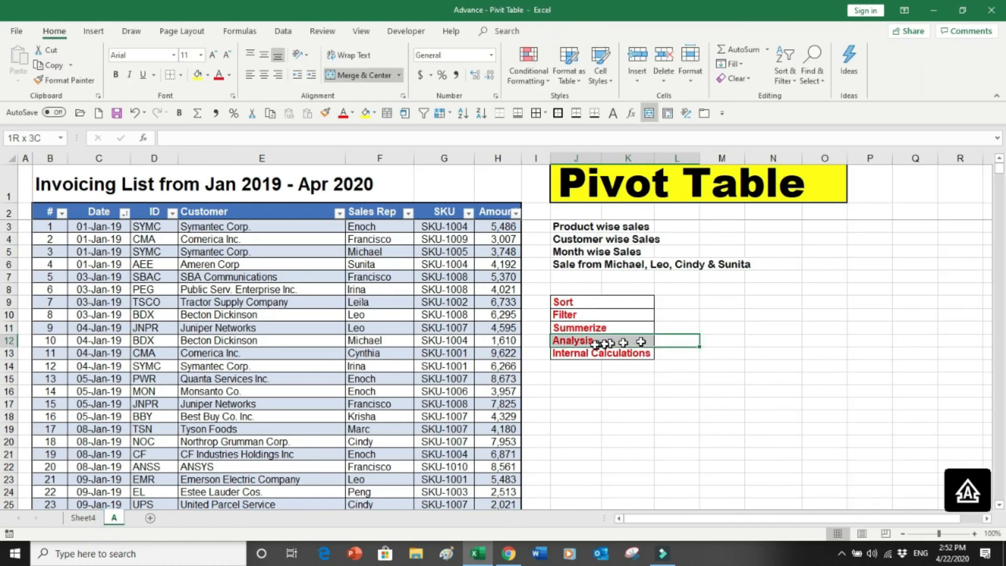
click(84, 517)
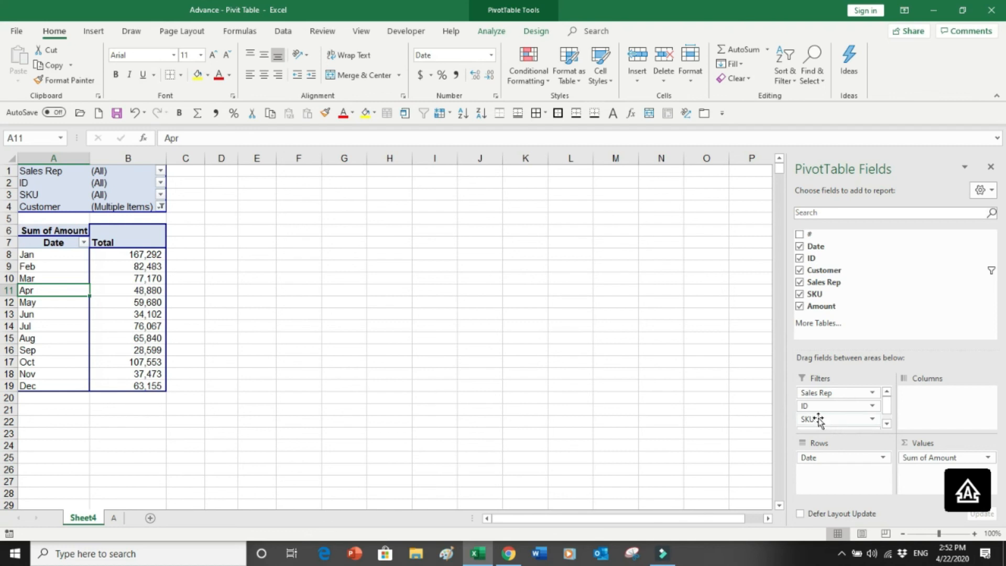
Move SKU from the filters to the columns and select the empty SKU-1008 cells from Feb to Jun.
drag(812, 419, 923, 396)
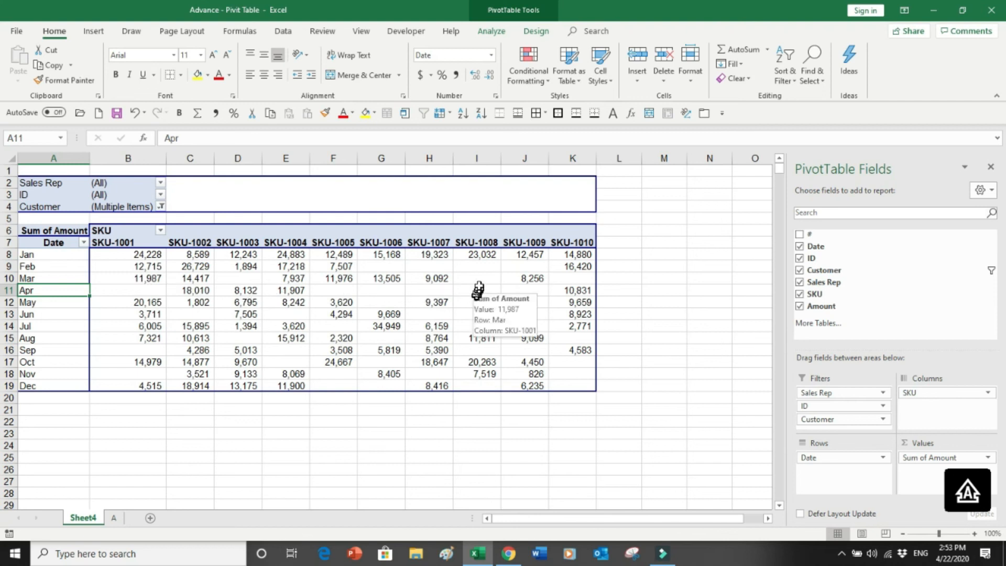
drag(477, 270, 476, 316)
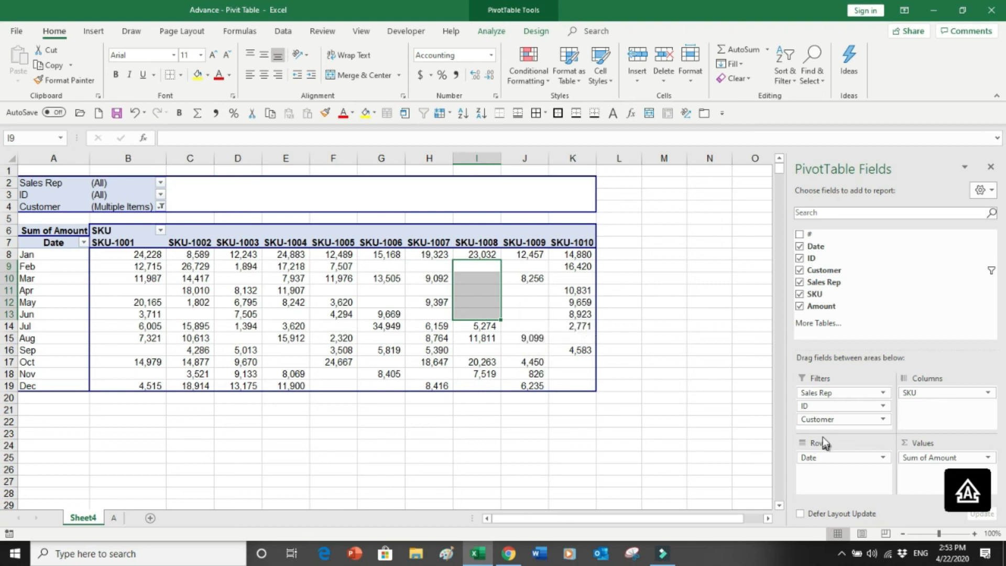
Put Customer in the rows and Date in the filters, and set the Customer filter to include all customers.
mouse_move(820, 419)
mouse_down()
mouse_move(820, 466)
mouse_move(817, 420)
mouse_up()
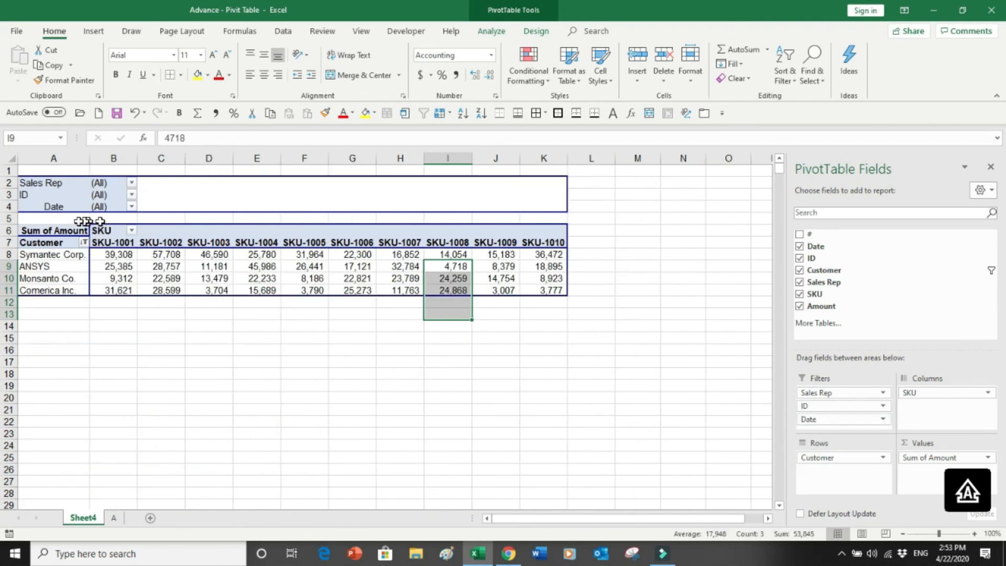
click(84, 242)
click(62, 364)
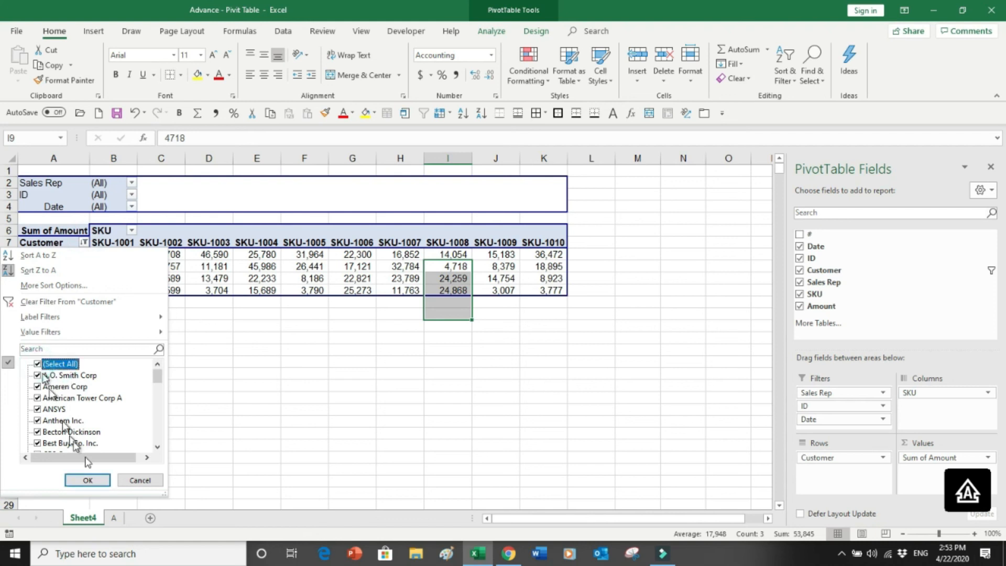
click(93, 479)
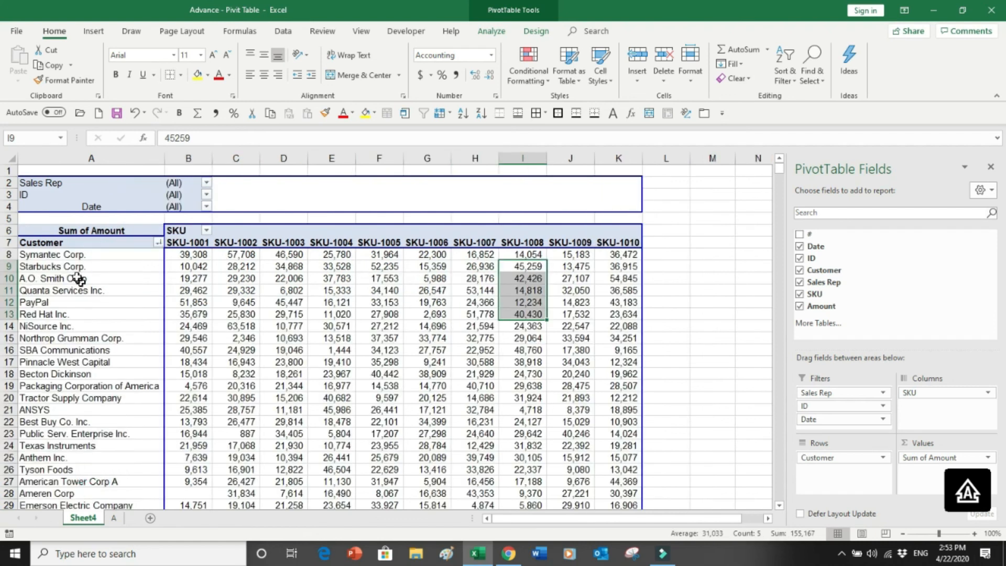
Look through the customer-by-SKU amounts from A.O. Smith Corp down to Comerica Inc. for products without sales.
click(78, 278)
key(Right)
key(Down)
key(Down)
key(Down)
key(Down)
key(Down)
key(Down)
key(Down)
key(Down)
key(Down)
key(Down)
key(Down)
key(Down)
key(Down)
key(Down)
key(Down)
key(Down)
key(Down)
key(Down)
key(Down)
key(Down)
key(Down)
key(Down)
key(Down)
key(Down)
key(Down)
key(Down)
key(Down)
key(Down)
key(Down)
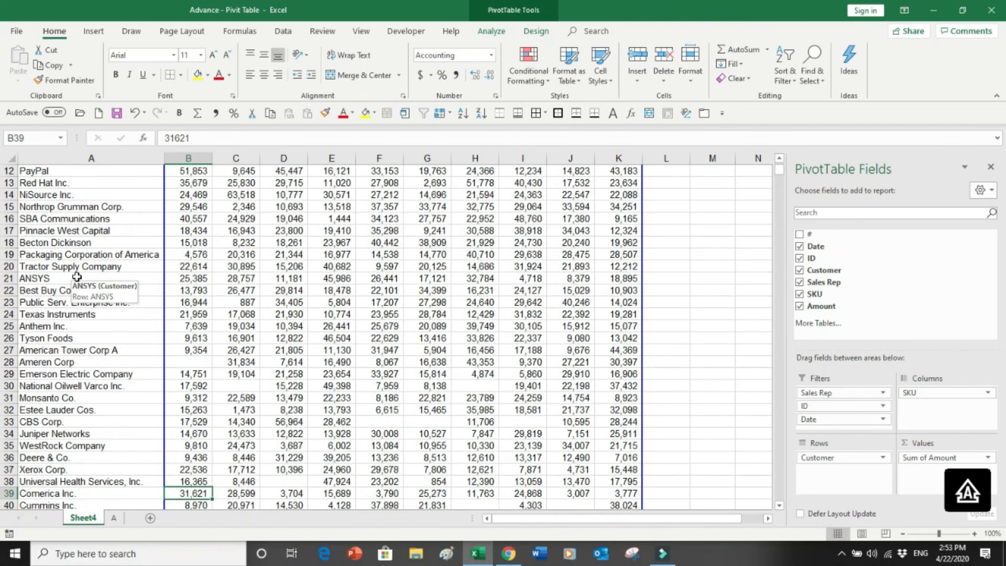
Extract the details behind CBS Corp.'s empty SKU-1005 cell onto a new sheet and undo that extraction.
drag(50, 421, 373, 417)
double_click(373, 417)
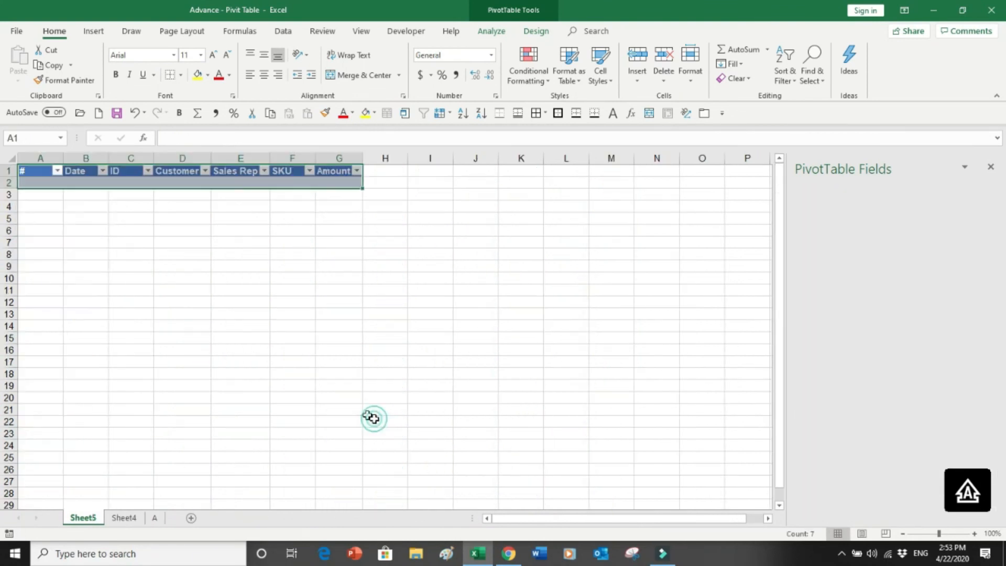
click(374, 418)
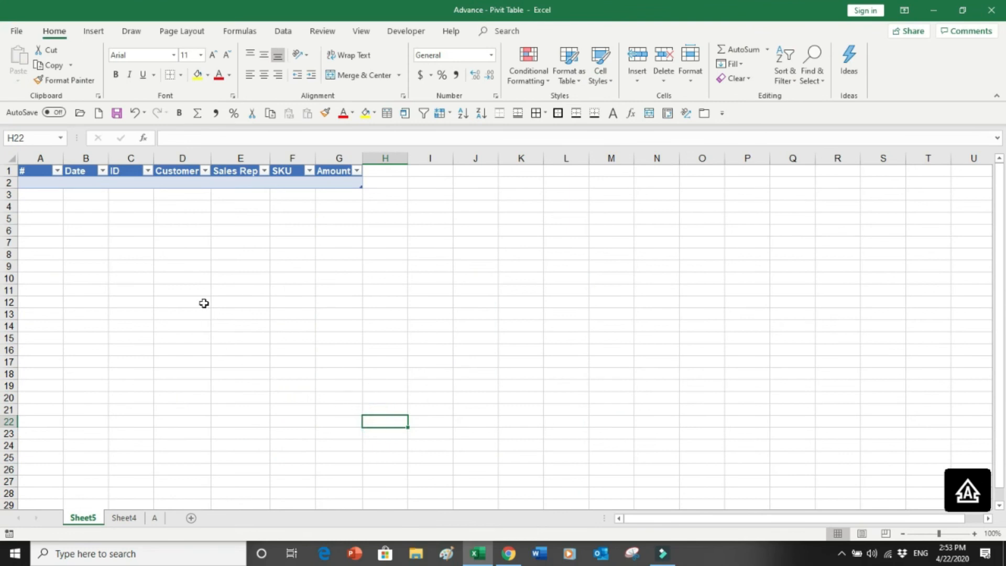
key(ctrl+z)
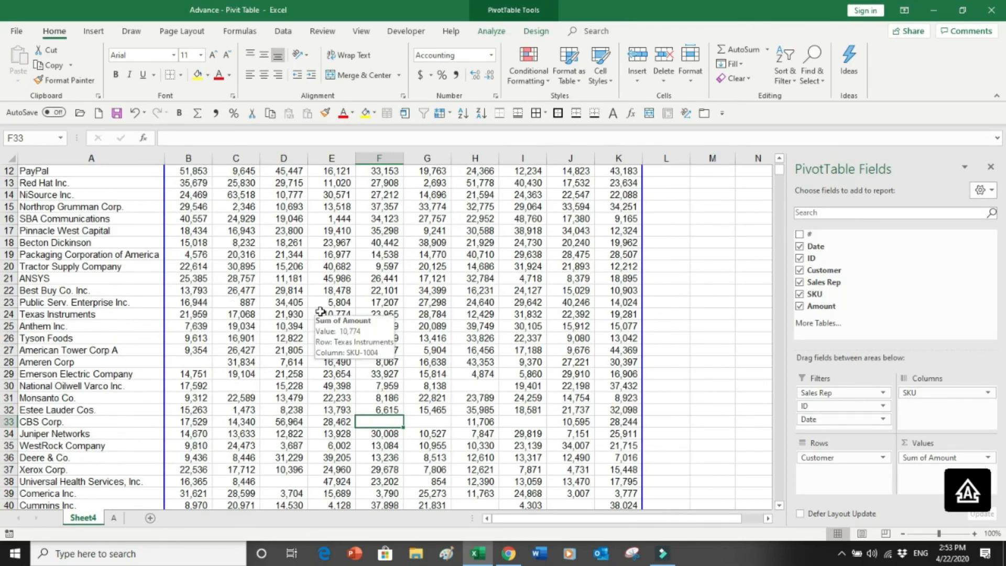
Return to the feature list beside the invoice data on sheet A.
click(114, 519)
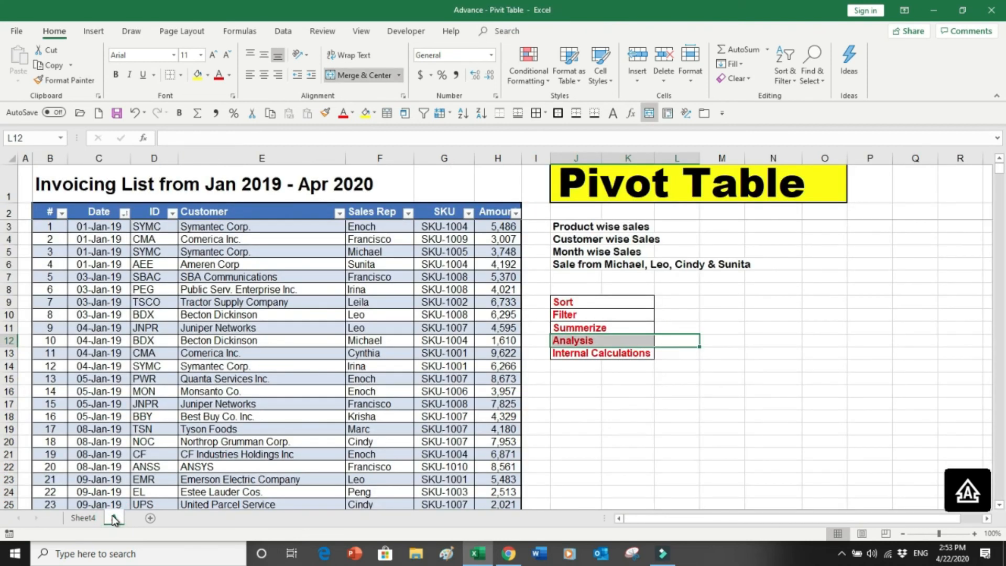